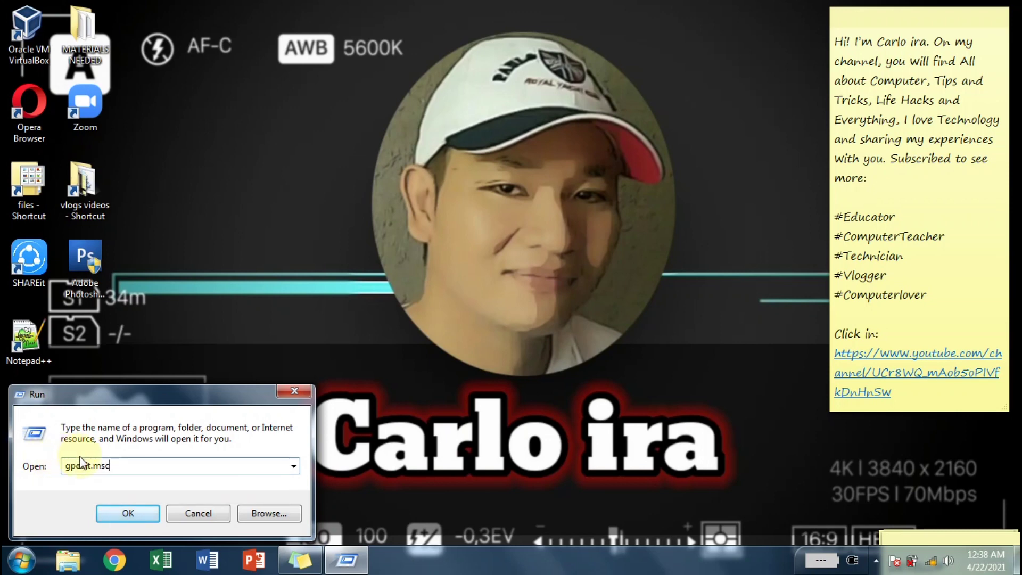
# Launch gpedit.msc and open the Administrative Templates folder under Computer Configuration
pyautogui.click(128, 516)
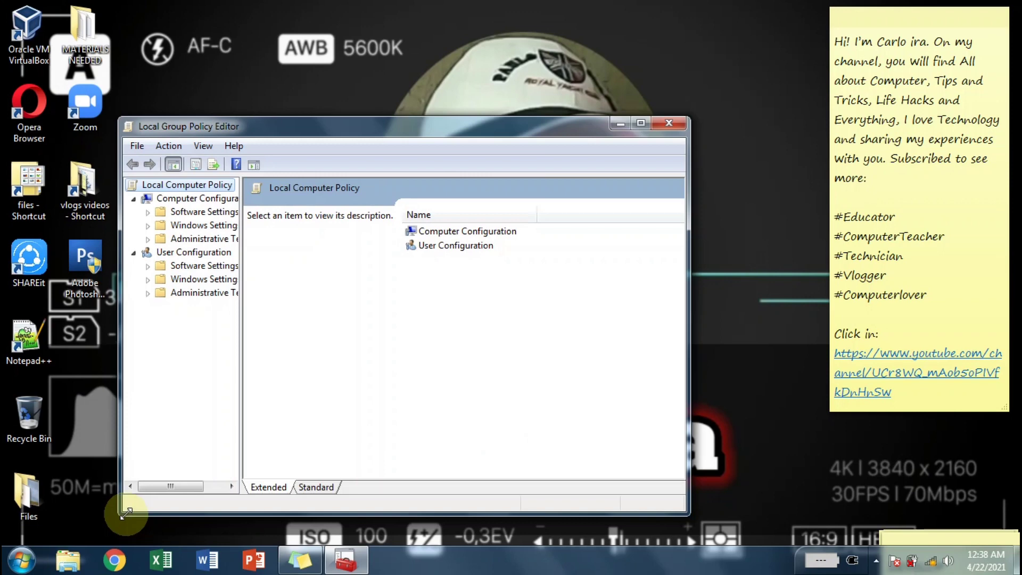
pyautogui.click(444, 239)
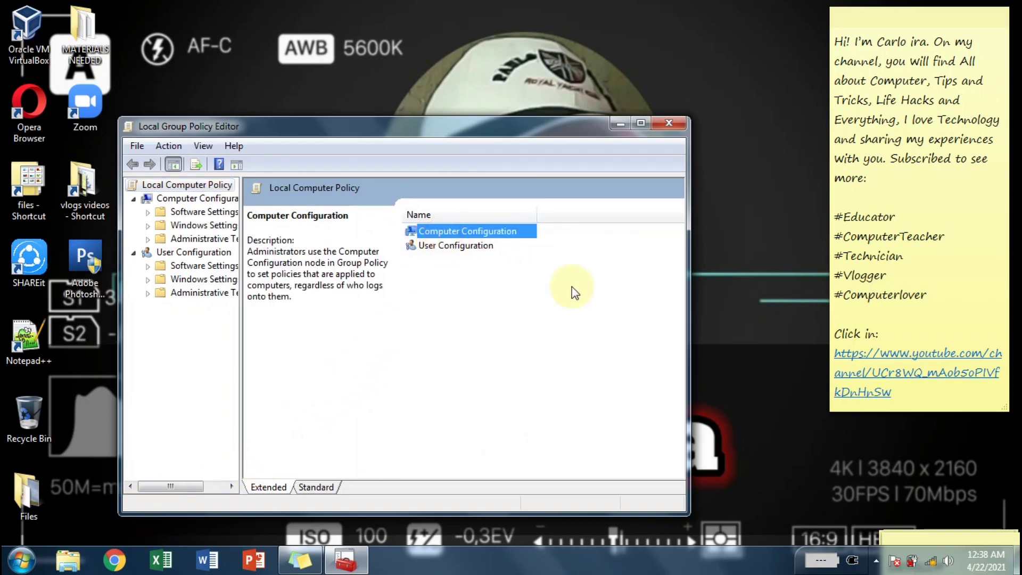
pyautogui.rightClick(516, 230)
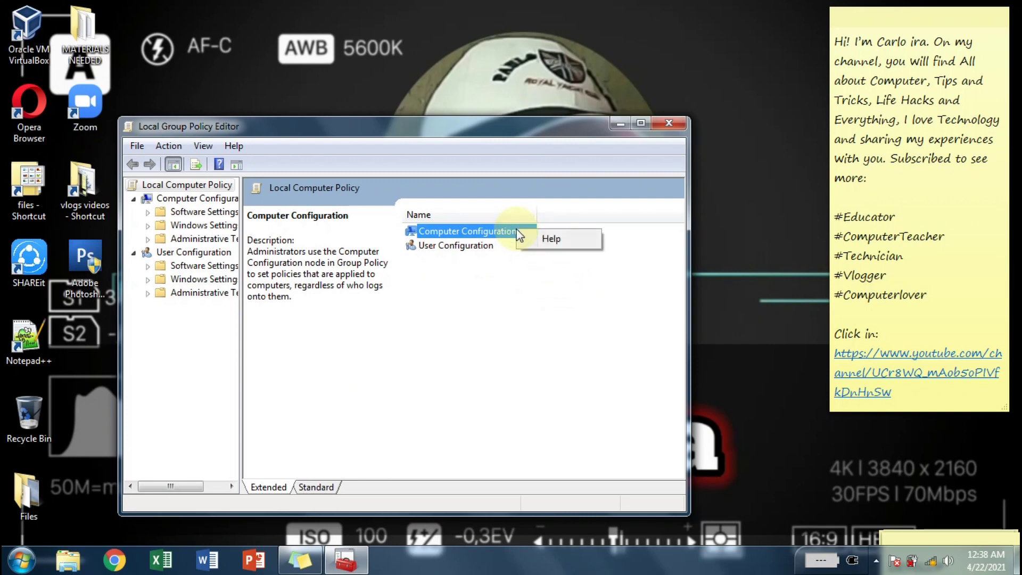
pyautogui.click(530, 235)
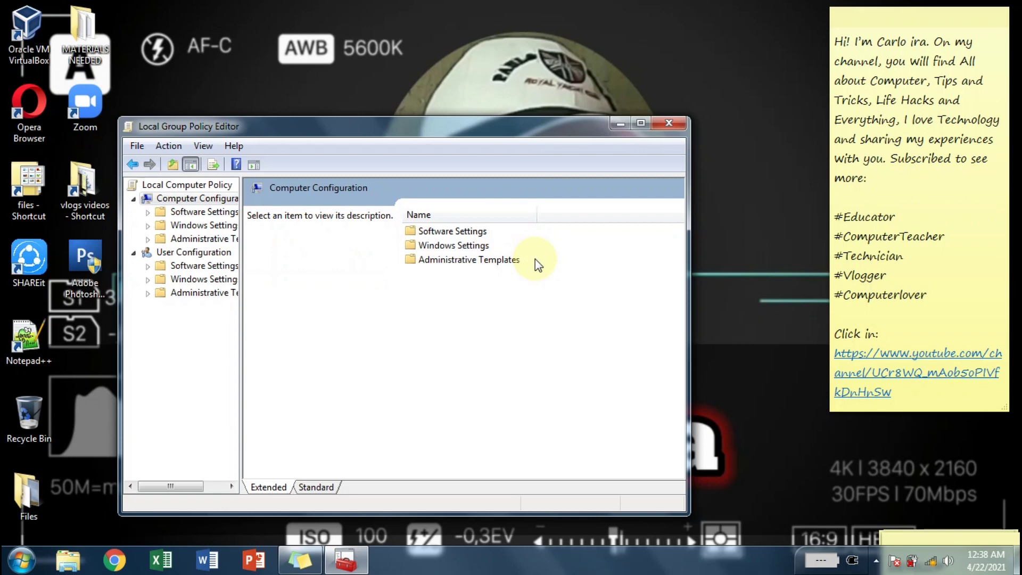
pyautogui.click(487, 264)
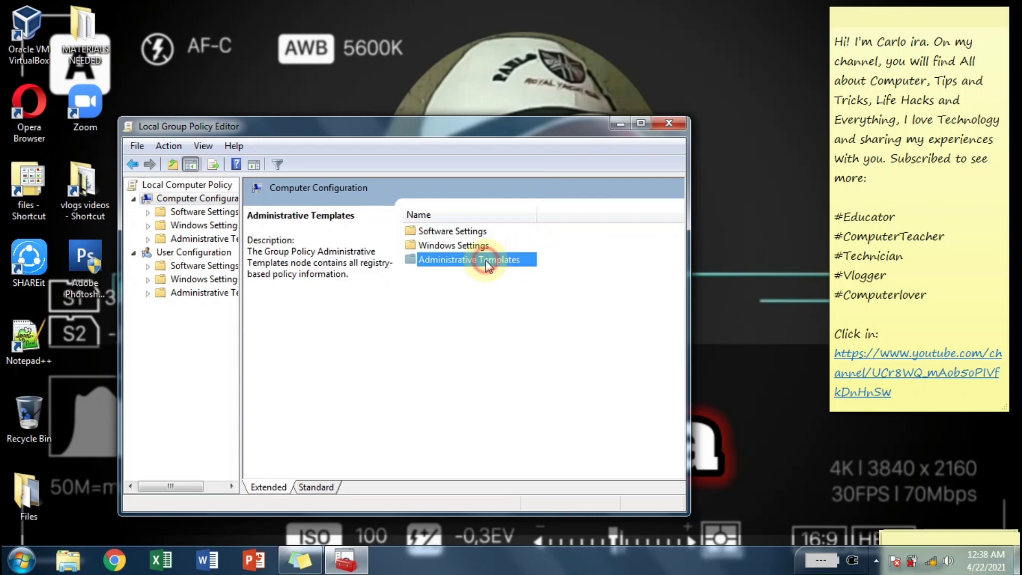
pyautogui.doubleClick(485, 261)
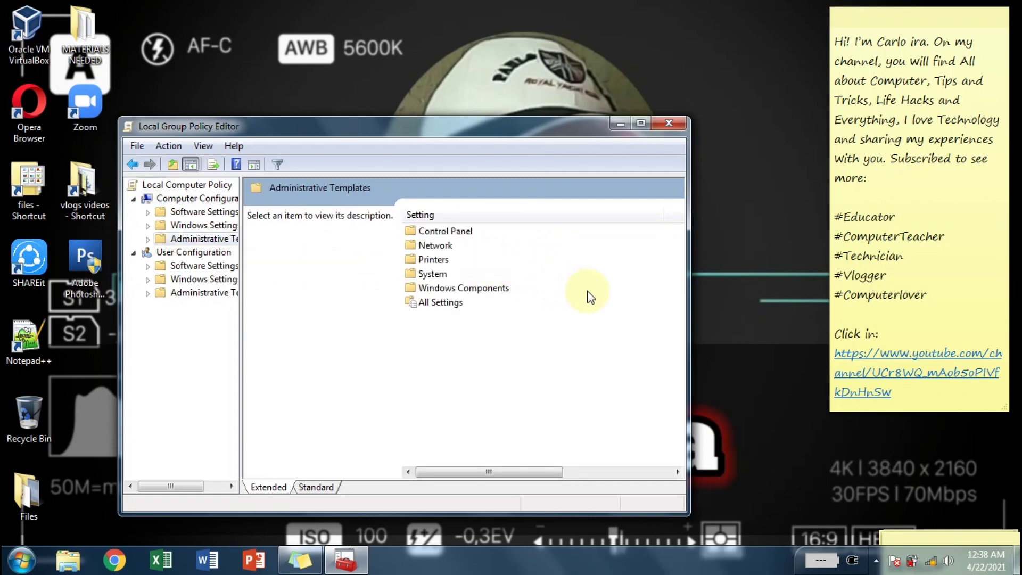
# Open the QoS Packet Scheduler folder inside the Network administrative templates
pyautogui.click(452, 246)
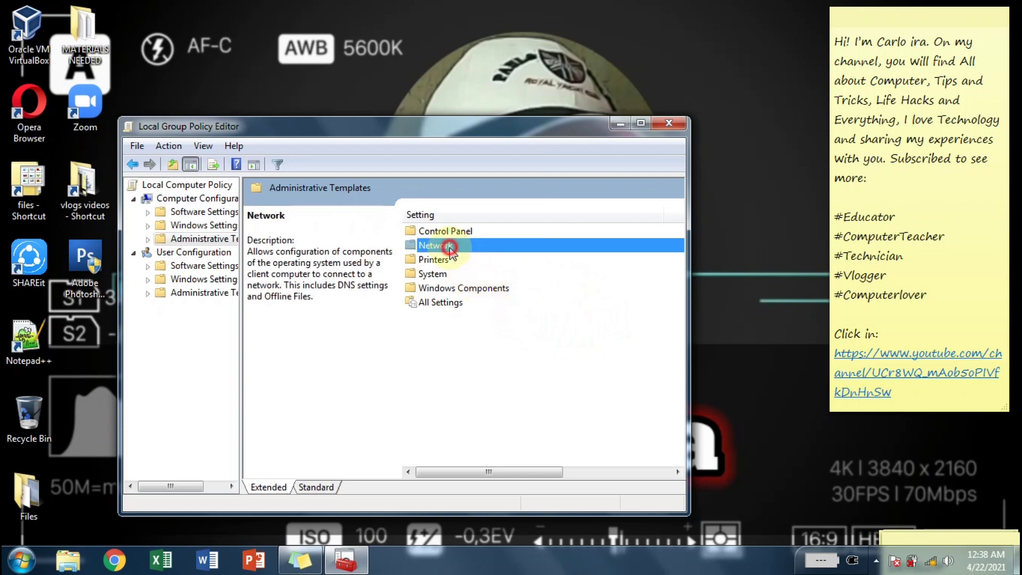
pyautogui.doubleClick(450, 248)
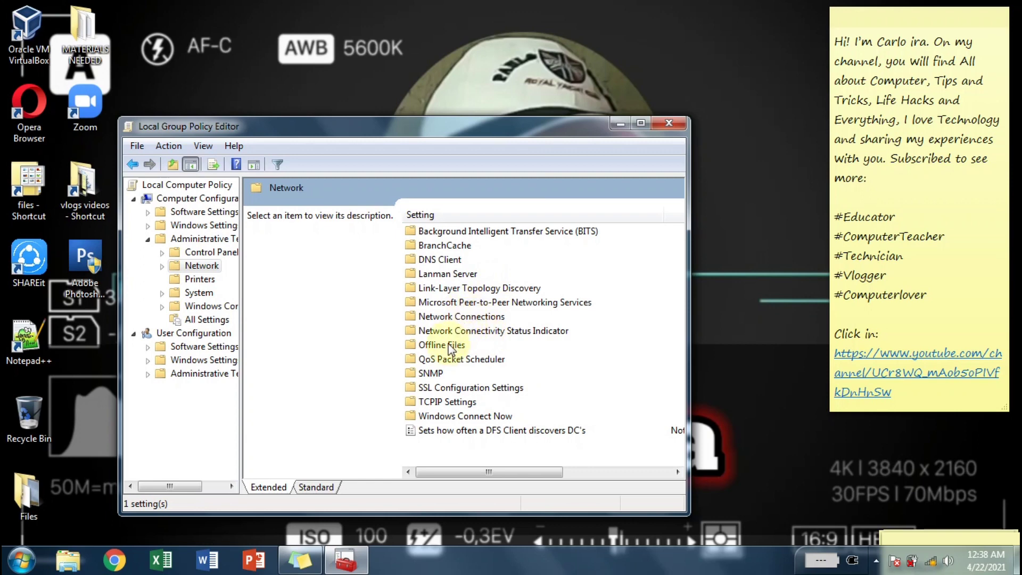
pyautogui.click(454, 360)
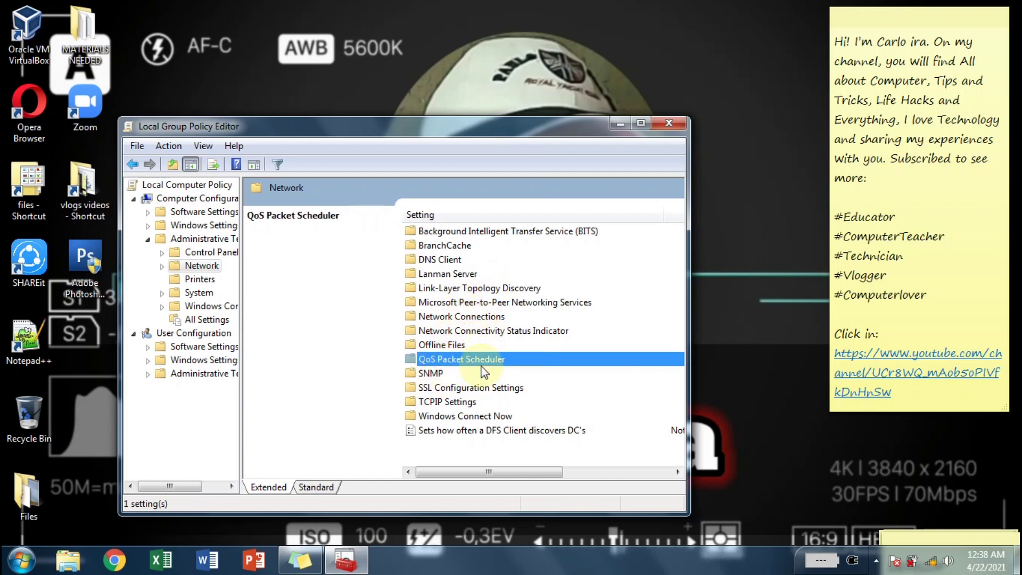
pyautogui.doubleClick(480, 361)
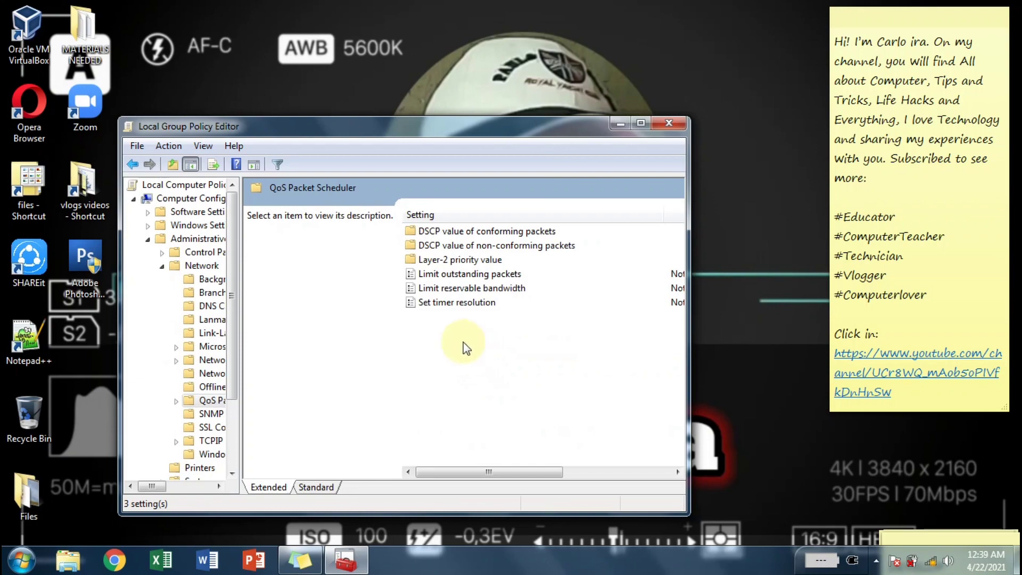
# Enable the Limit reservable bandwidth policy with a bandwidth limit of 0%, and apply the setting
pyautogui.doubleClick(460, 288)
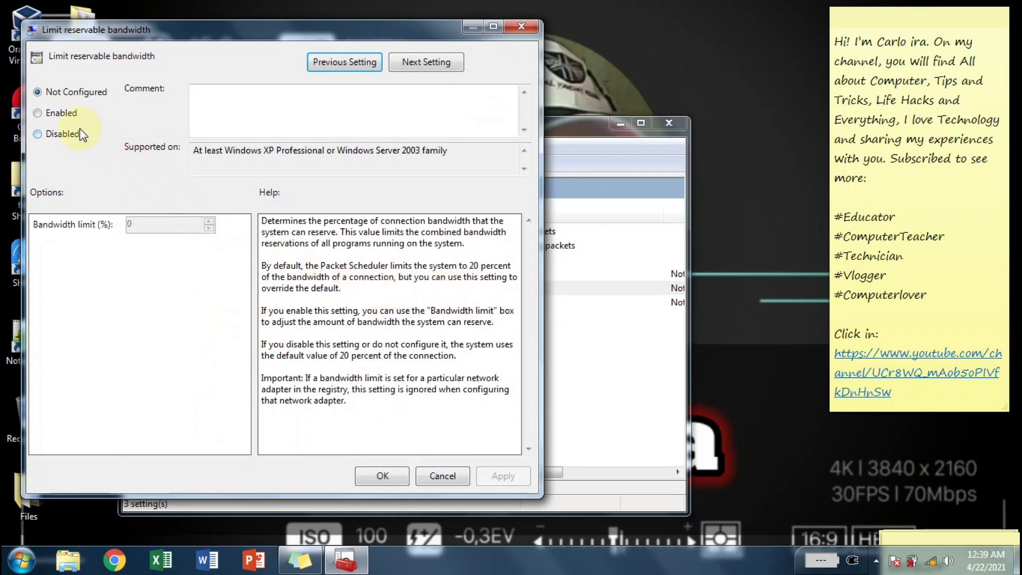
pyautogui.click(68, 116)
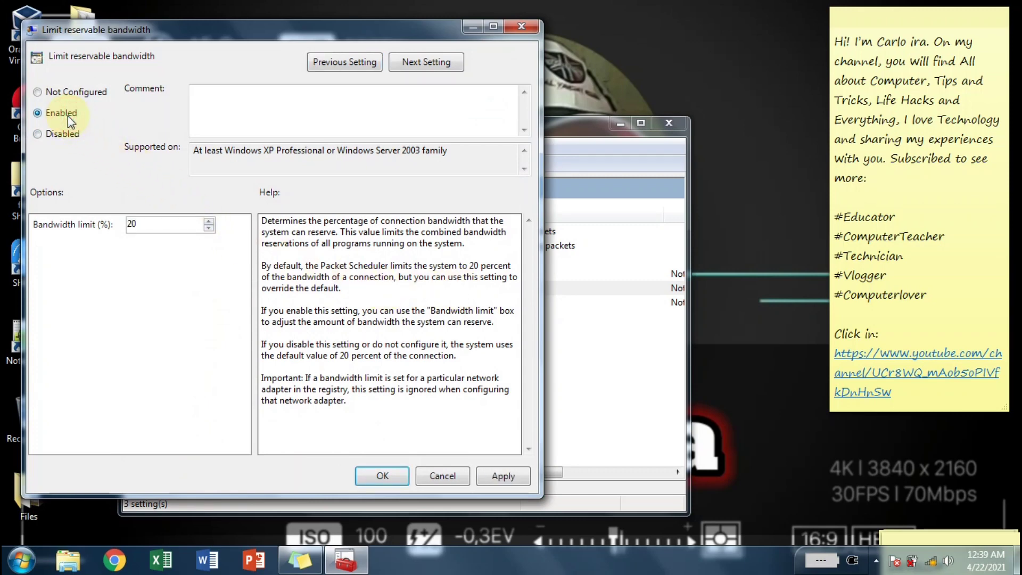
pyautogui.click(163, 224)
pyautogui.press('BackSpace')
pyautogui.press('BackSpace')
pyautogui.write('0')
pyautogui.click(499, 477)
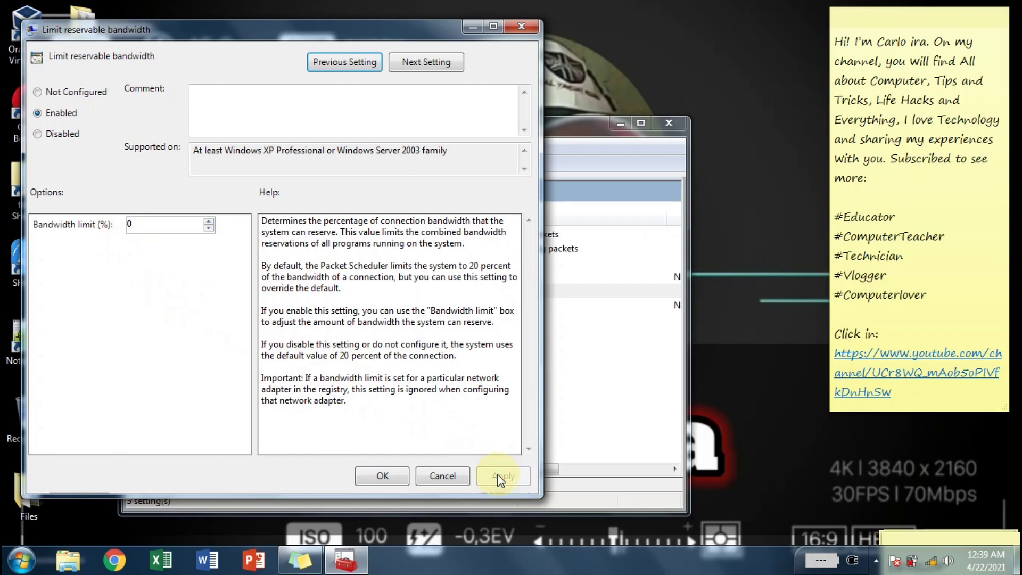
pyautogui.click(385, 476)
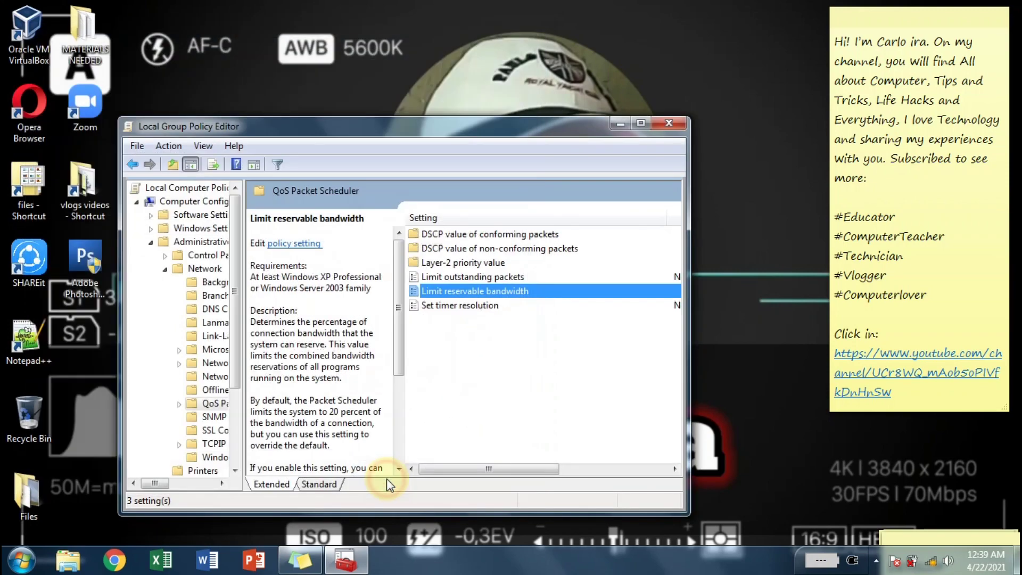
pyautogui.click(453, 277)
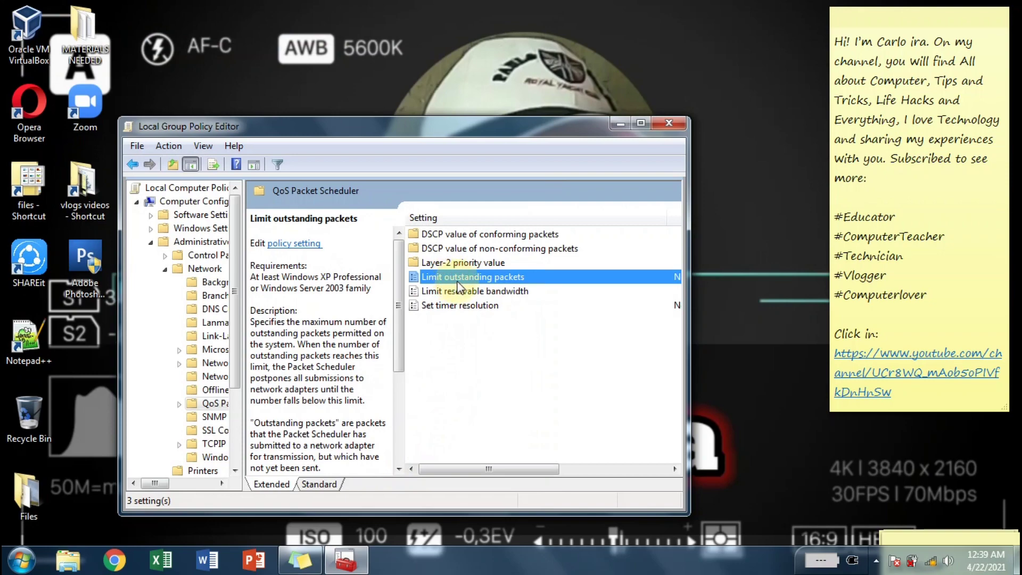
pyautogui.doubleClick(456, 278)
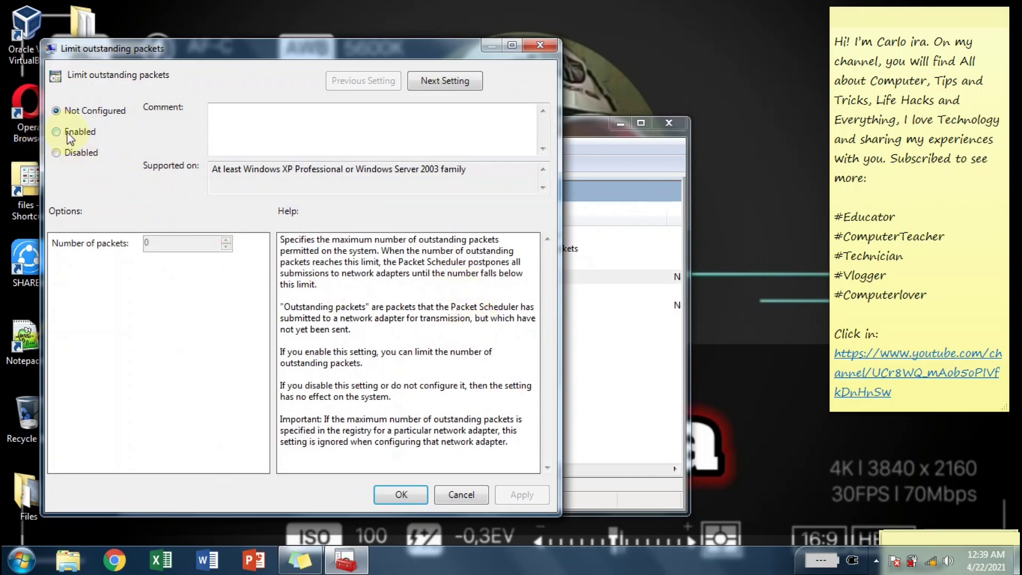
pyautogui.click(56, 131)
pyautogui.moveTo(193, 247); pyautogui.dragTo(139, 244)
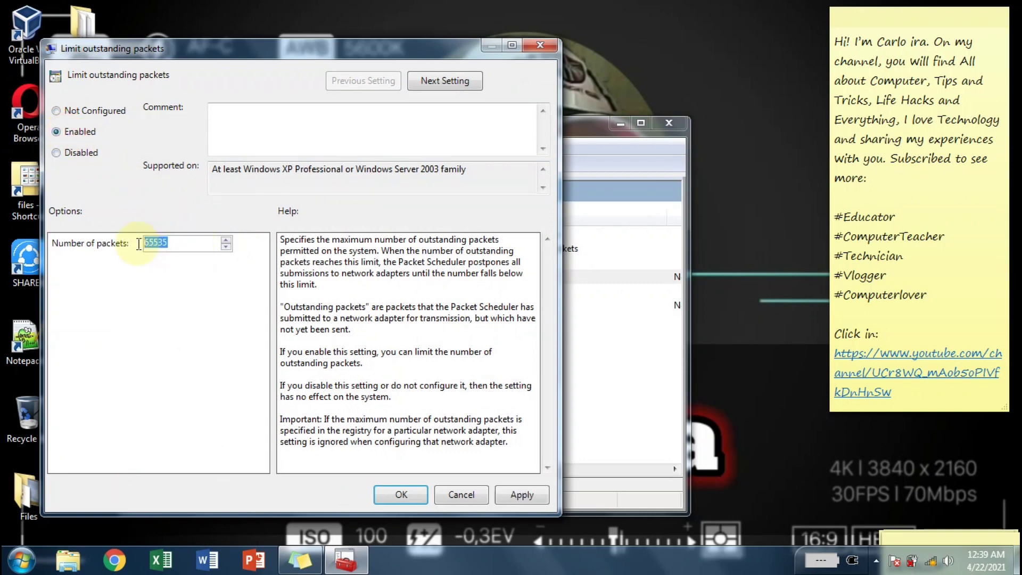
pyautogui.write('4')
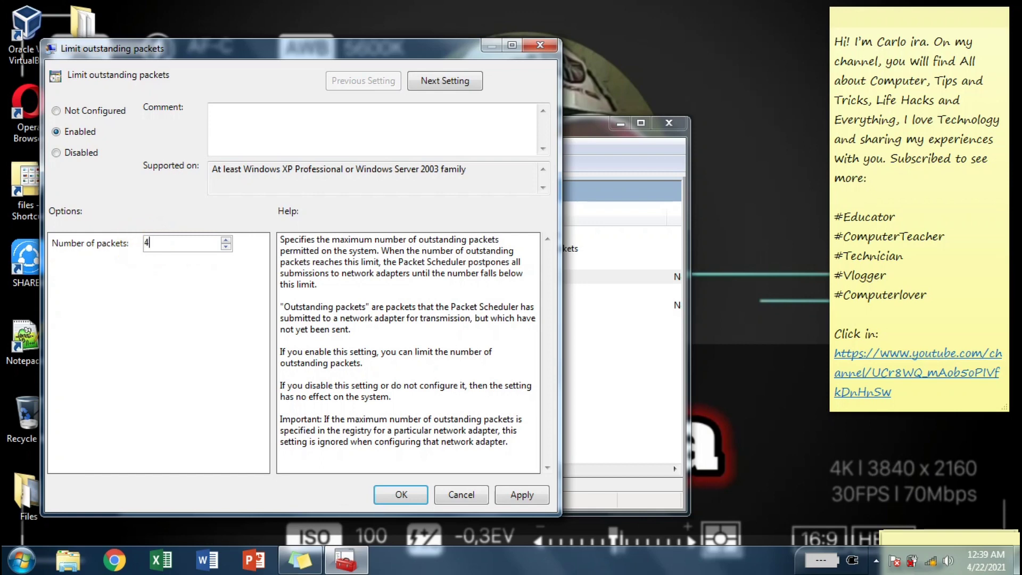
pyautogui.write('0000000000')
pyautogui.click(525, 494)
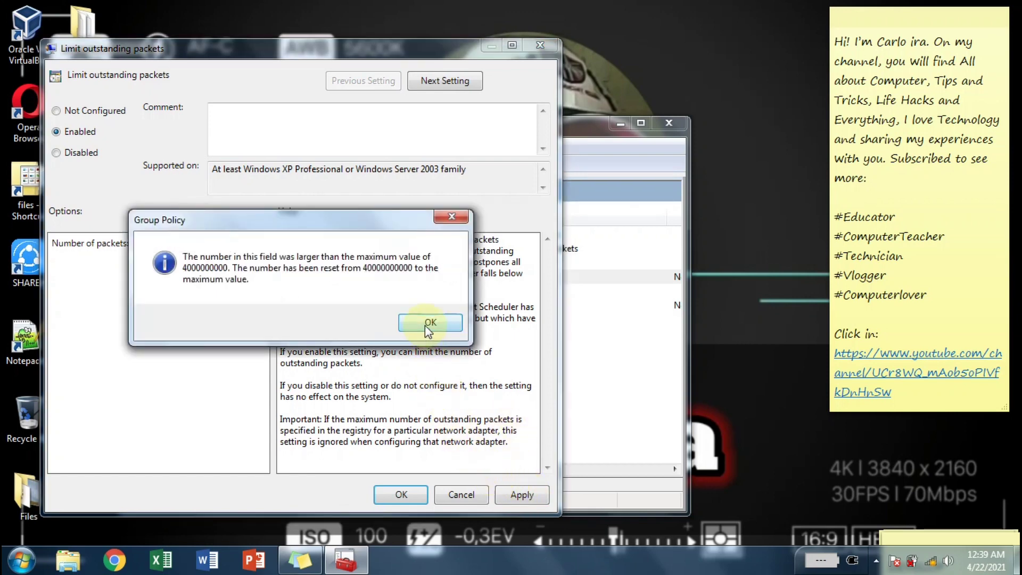
# Delete the last digit of the number of packets and apply the Limit outstanding packets policy
pyautogui.click(428, 326)
pyautogui.click(207, 245)
pyautogui.press('BackSpace')
pyautogui.click(523, 494)
pyautogui.click(402, 495)
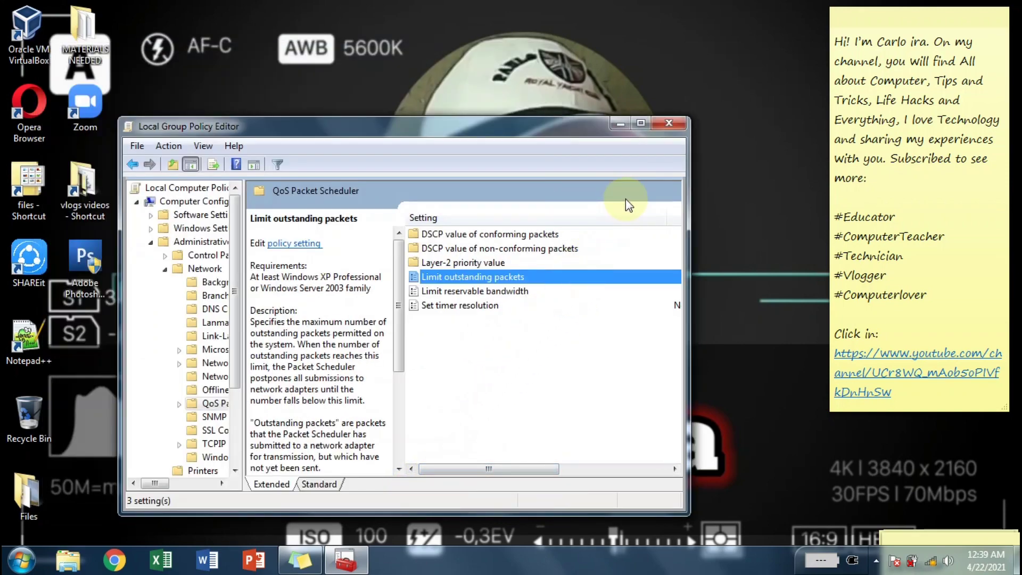
# Close the Local Group Policy Editor and launch regedit through Run, allowing it to make changes to the computer
pyautogui.click(679, 127)
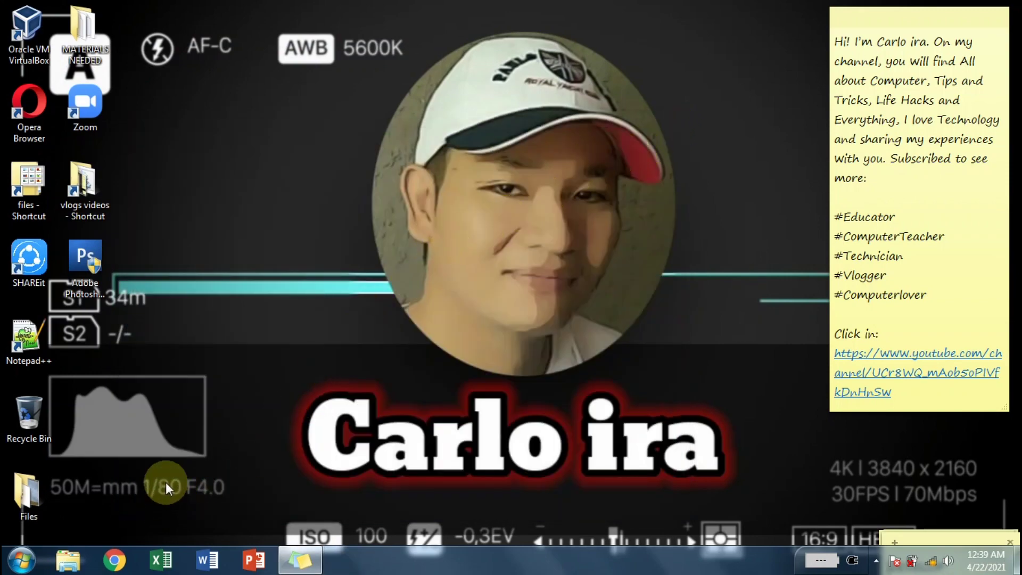
pyautogui.click(21, 559)
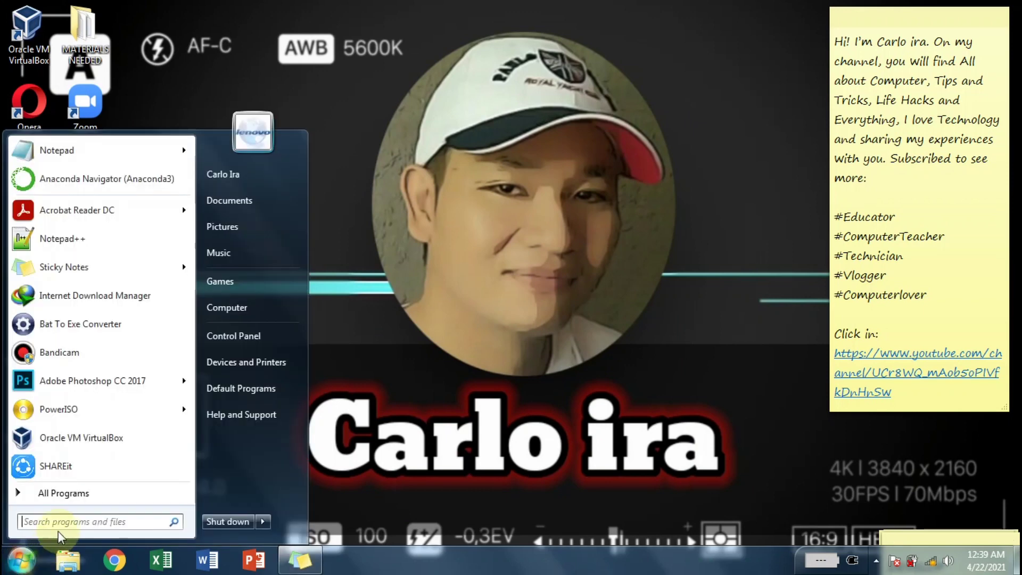
pyautogui.write('ru')
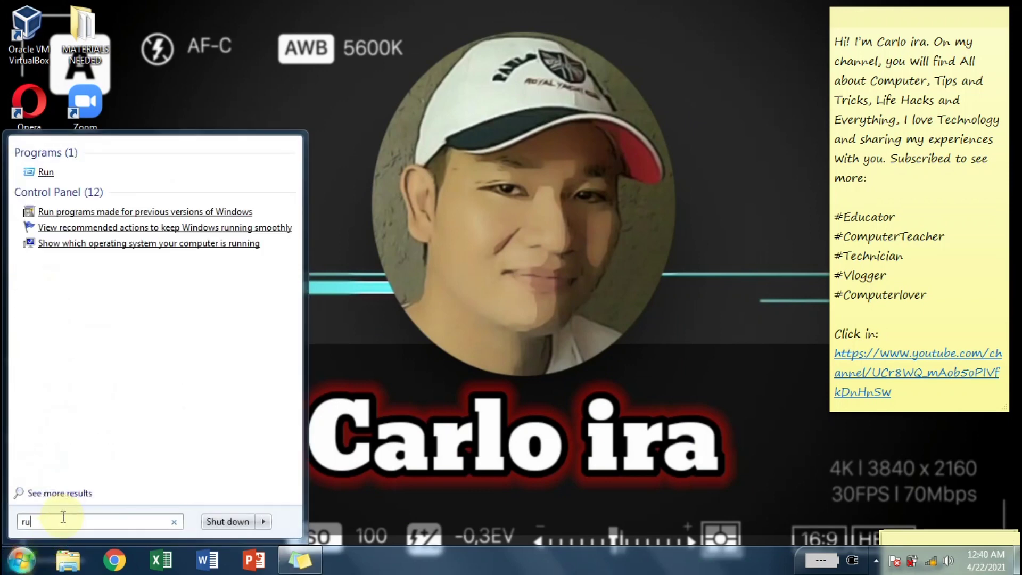
pyautogui.press('Return')
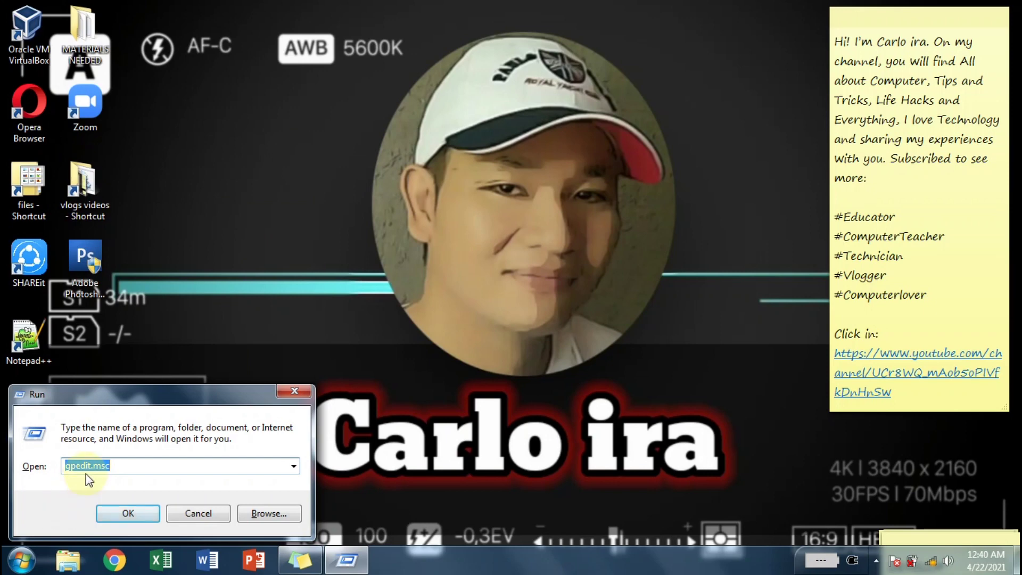
pyautogui.write('regedi')
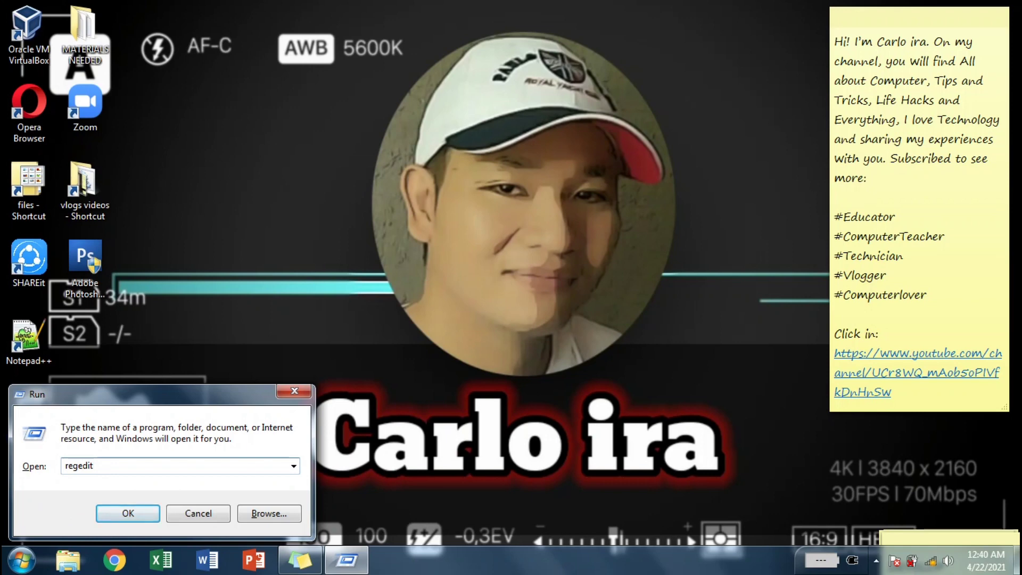
pyautogui.click(130, 510)
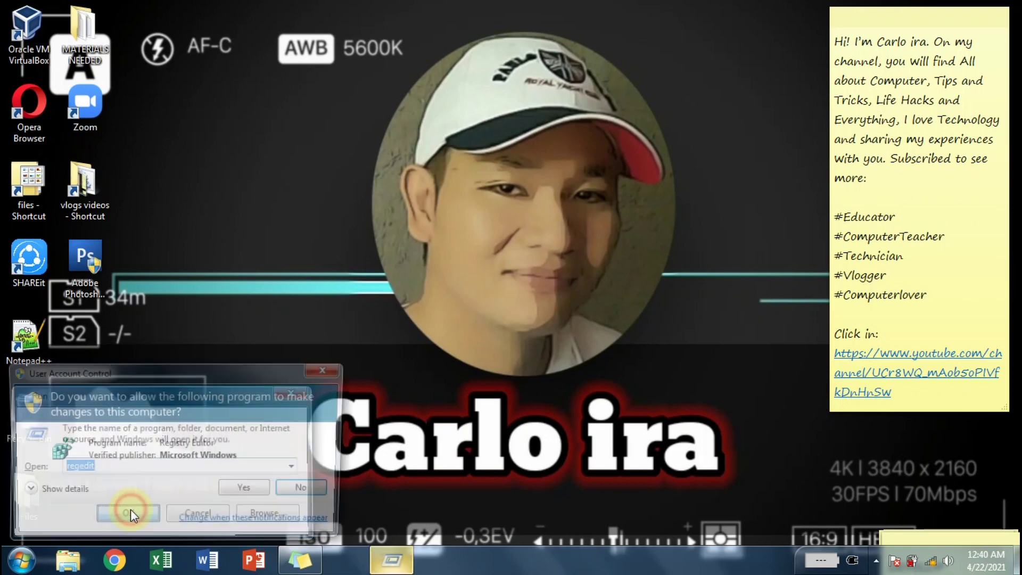
pyautogui.click(245, 491)
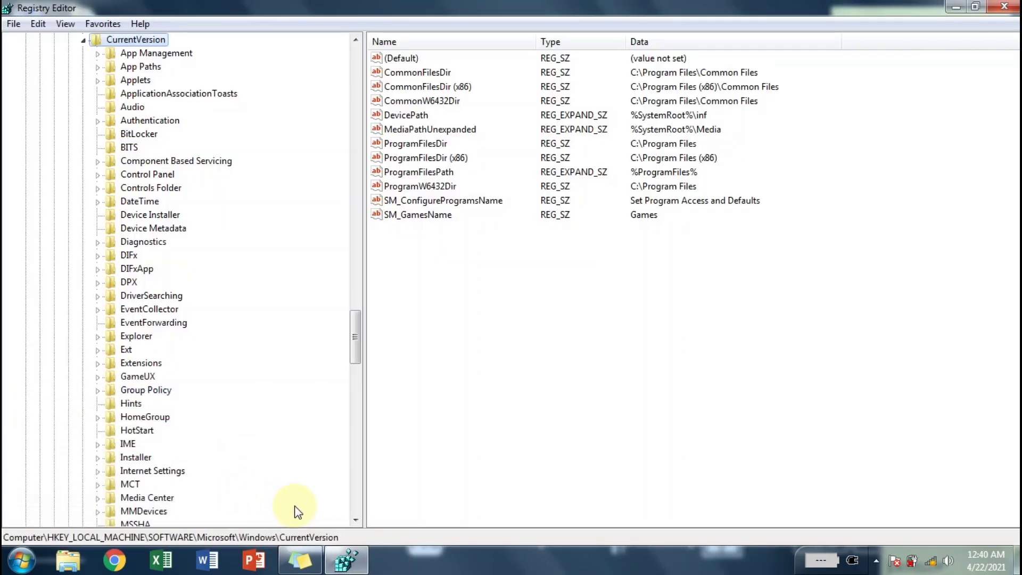
# Collapse the expanded CurrentVersion and SOFTWARE keys under HKEY_LOCAL_MACHINE
pyautogui.click(83, 40)
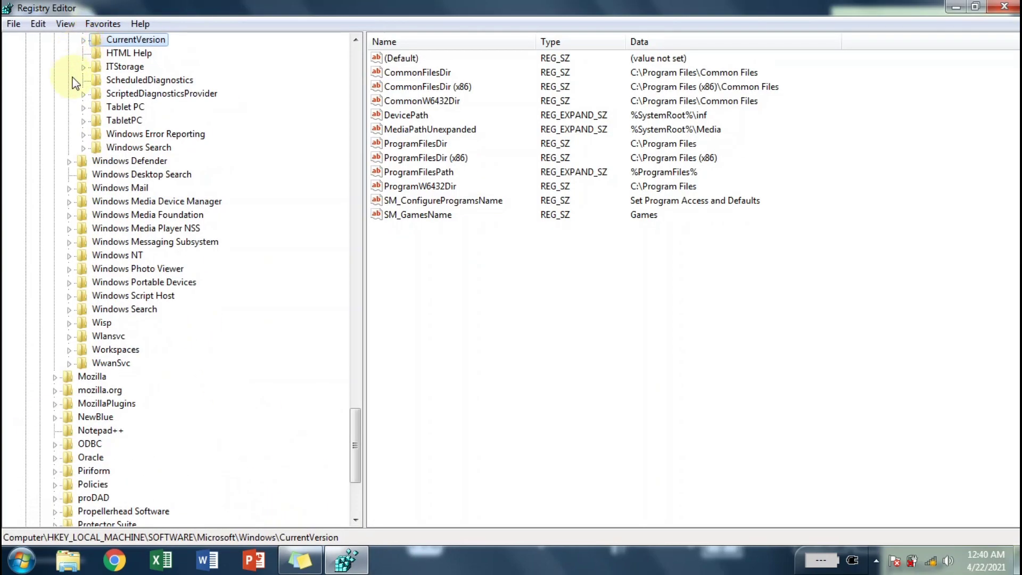
pyautogui.scroll(20, 74, 79)
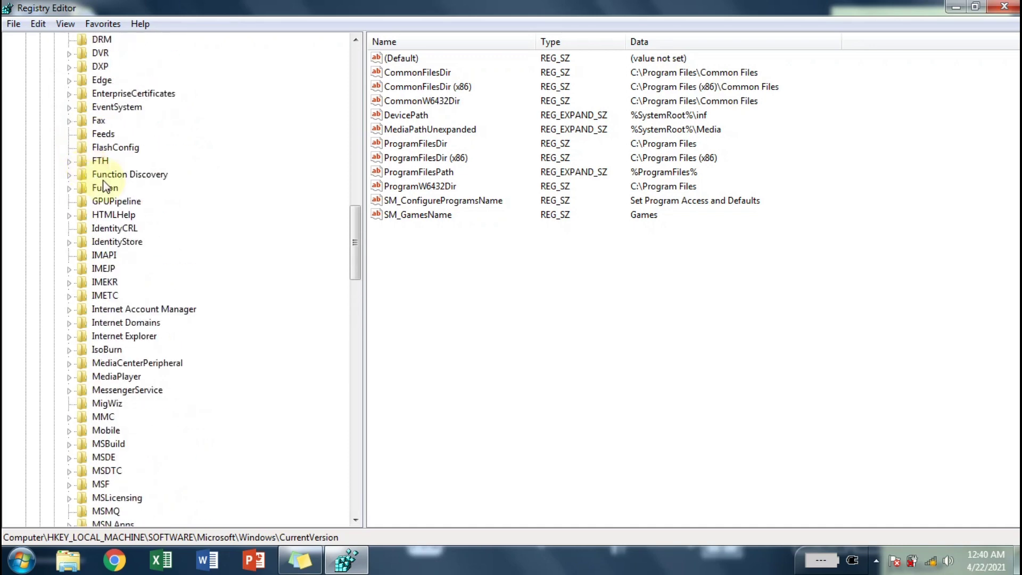
pyautogui.moveTo(355, 224); pyautogui.dragTo(331, 62)
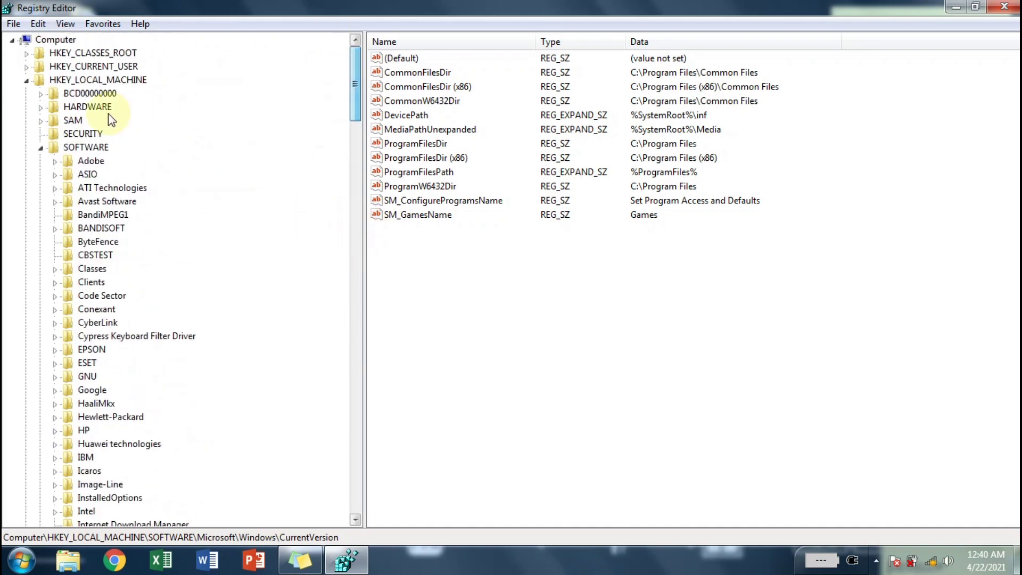
pyautogui.click(26, 80)
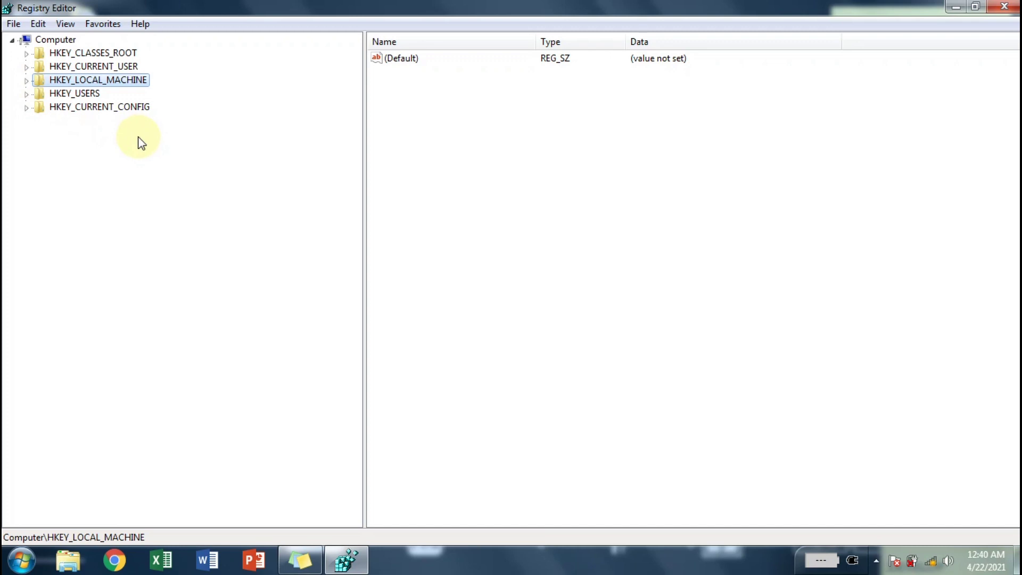
pyautogui.click(26, 81)
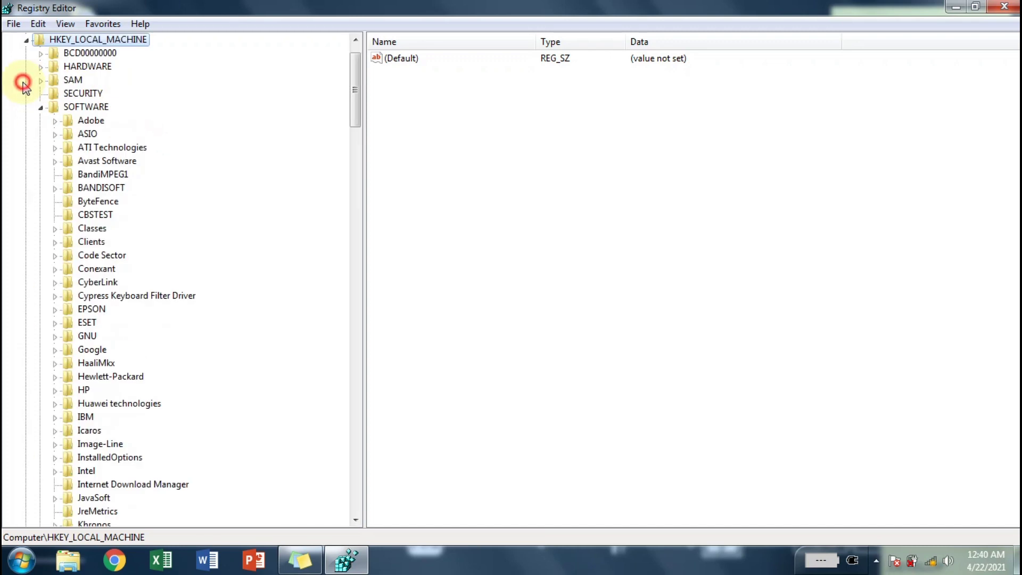
pyautogui.click(41, 107)
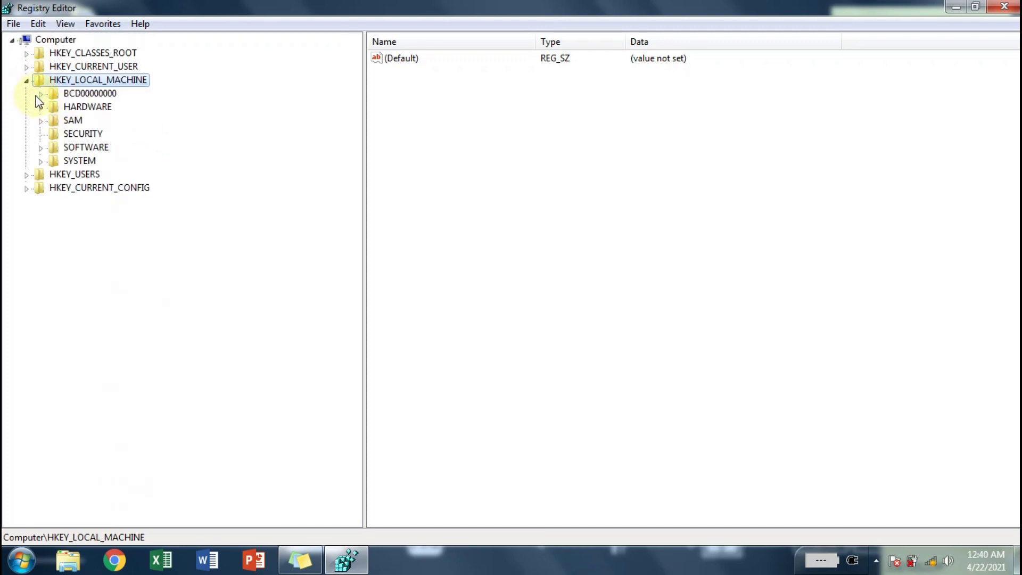
# Expand the SOFTWARE key under HKEY_LOCAL_MACHINE and select its Microsoft subkey
pyautogui.click(25, 80)
pyautogui.click(25, 81)
pyautogui.click(42, 147)
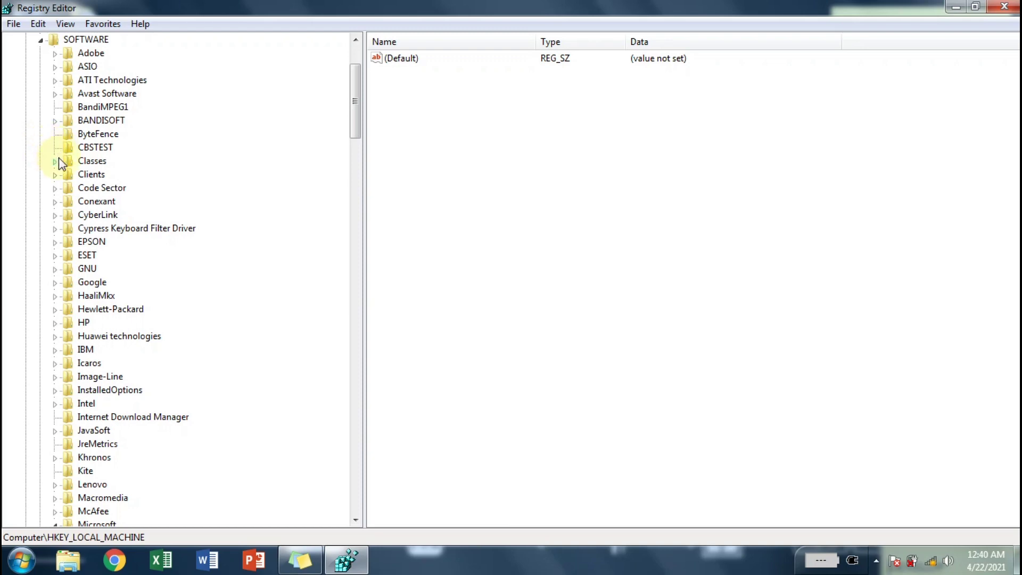
pyautogui.scroll(-5, 119, 259)
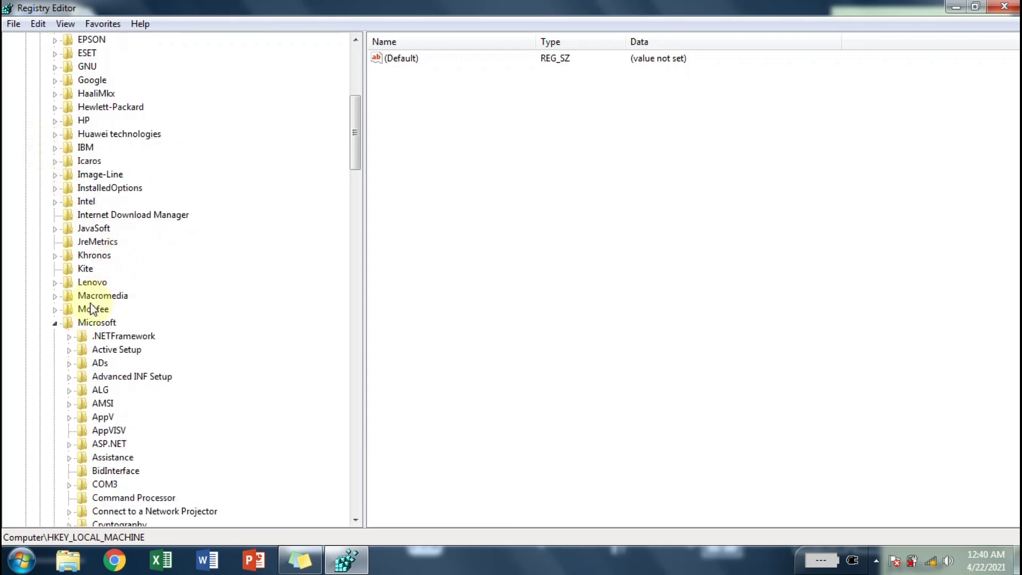
pyautogui.click(55, 323)
pyautogui.click(54, 322)
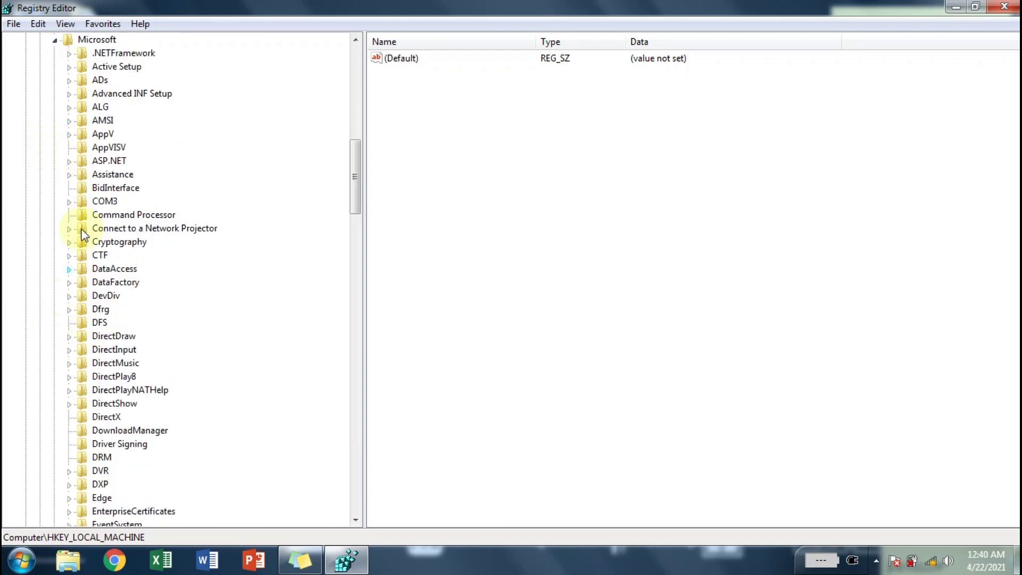
pyautogui.scroll(1, 92, 45)
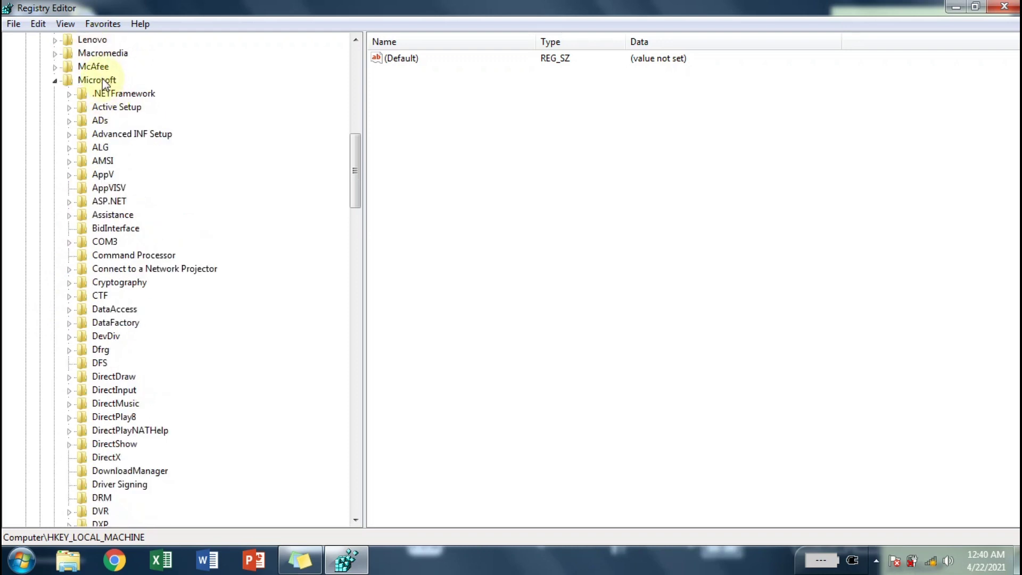
pyautogui.click(102, 81)
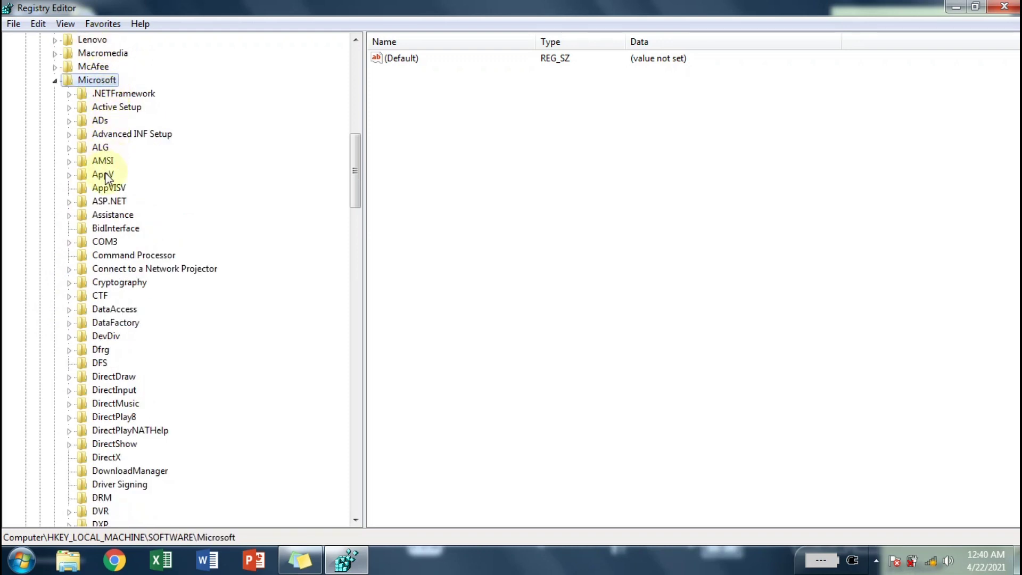
# Expand the Windows key under Microsoft and select its CurrentVersion subkey
pyautogui.scroll(-6, 106, 192)
pyautogui.scroll(-20, 103, 207)
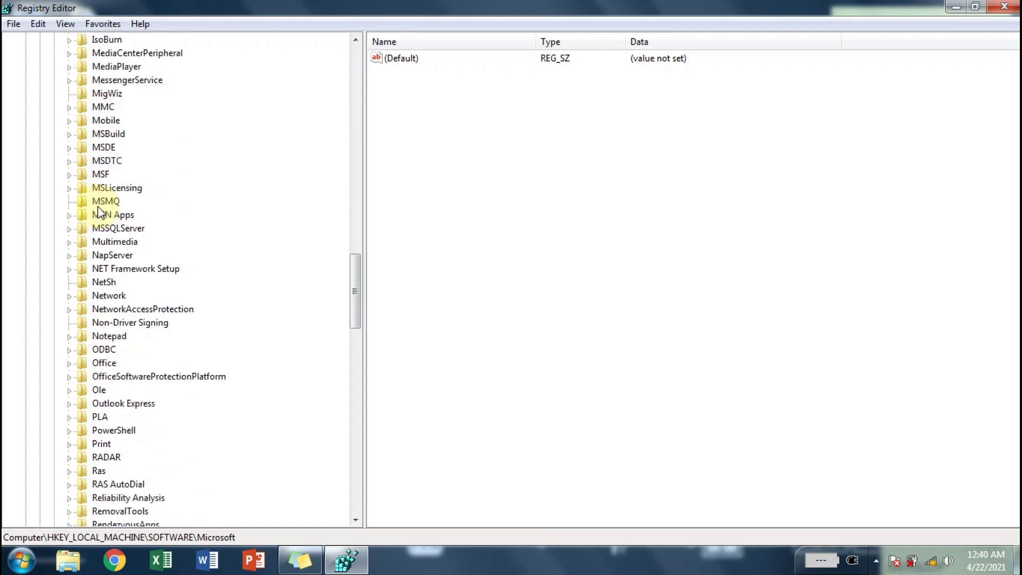
pyautogui.scroll(-2, 99, 217)
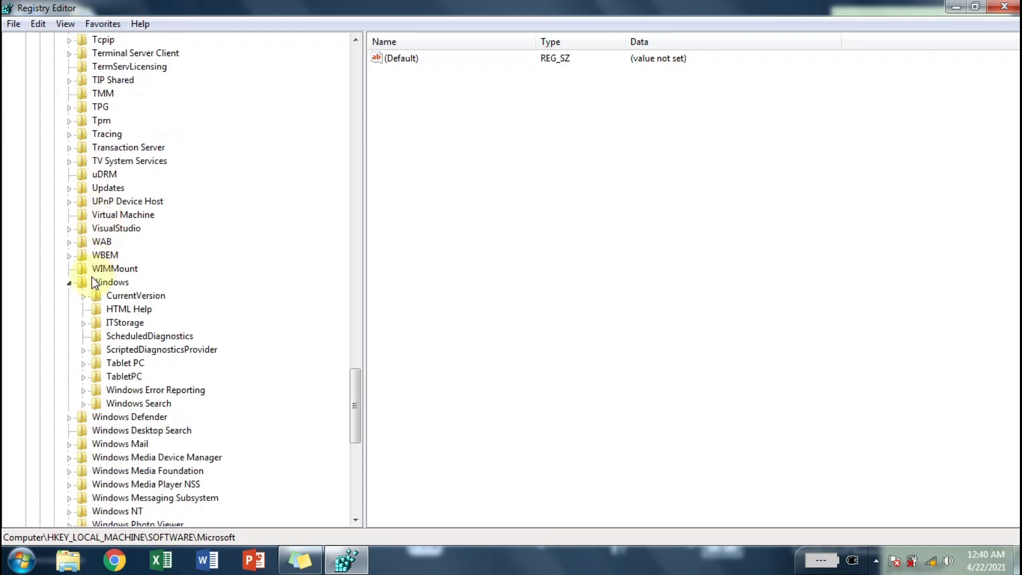
pyautogui.click(69, 283)
pyautogui.click(68, 282)
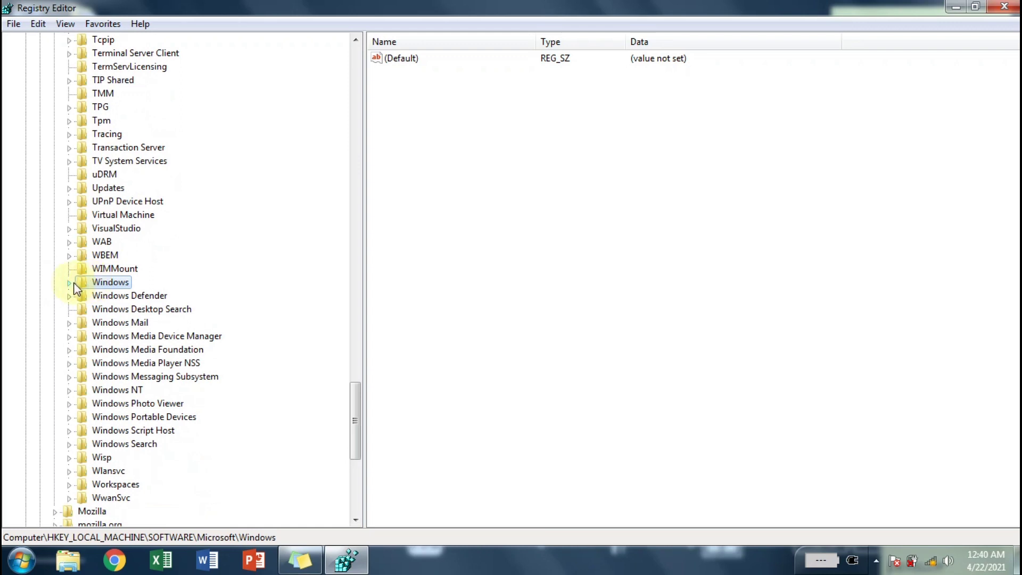
pyautogui.click(69, 282)
pyautogui.click(110, 299)
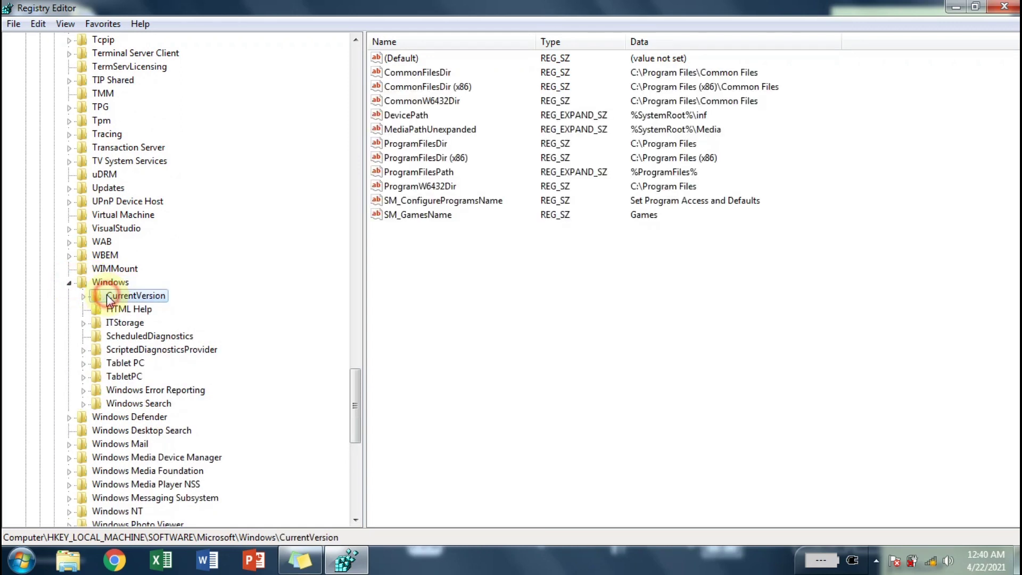
# Create a DWORD (32-bit) value named MaxConnectionPerServer in the CurrentVersion key
pyautogui.rightClick(407, 268)
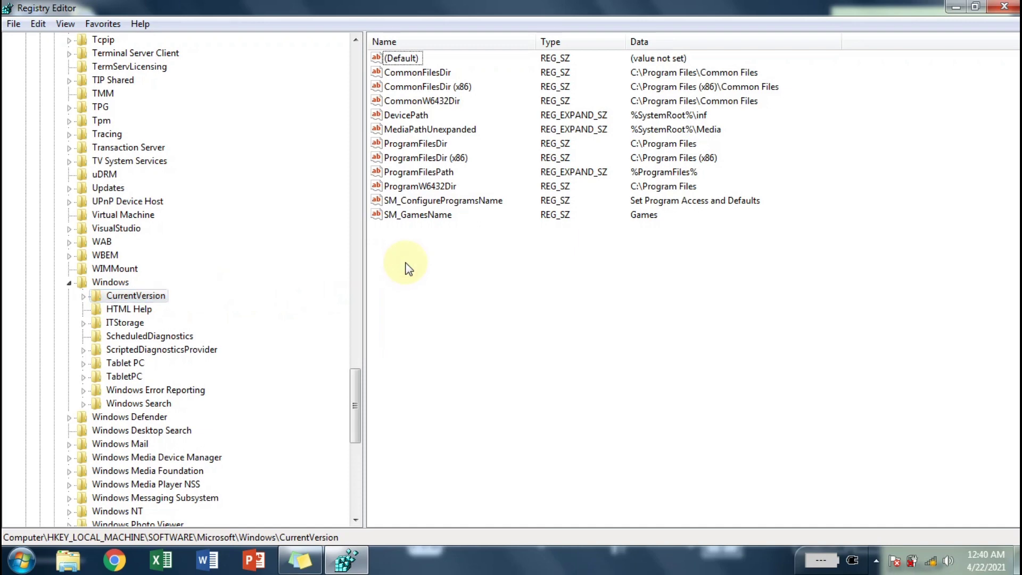
pyautogui.moveTo(438, 273)
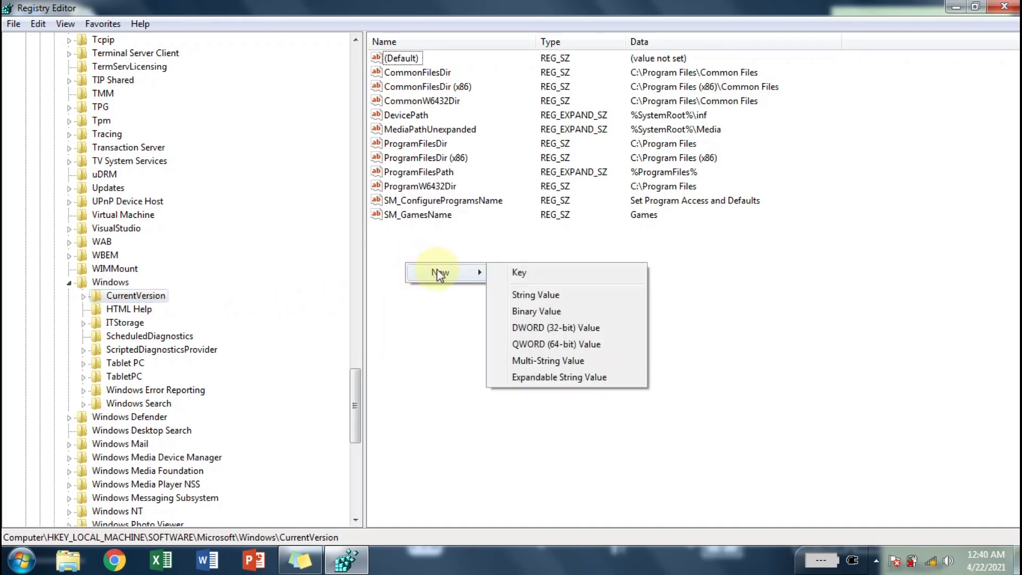
pyautogui.click(543, 328)
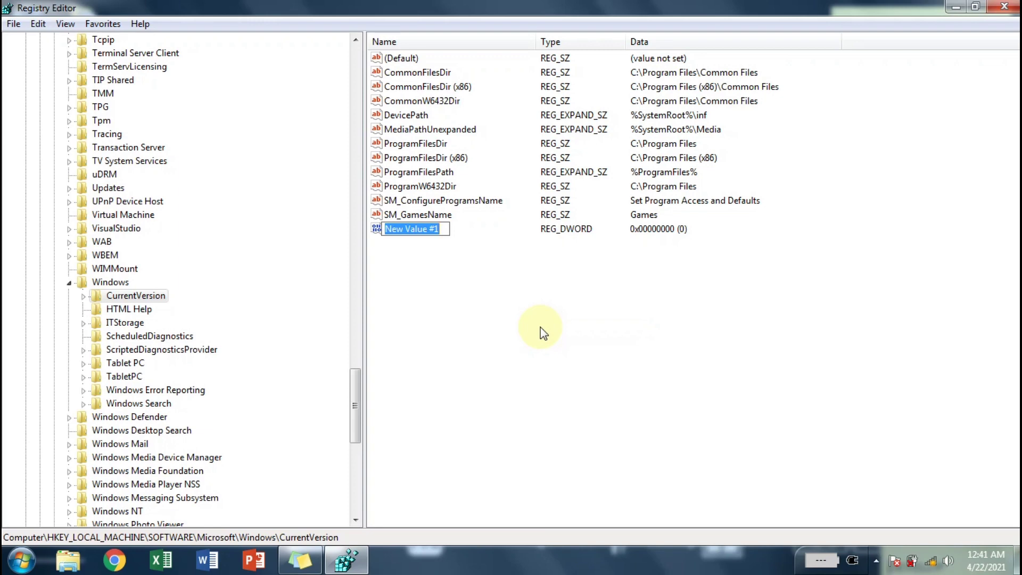
pyautogui.write('Max')
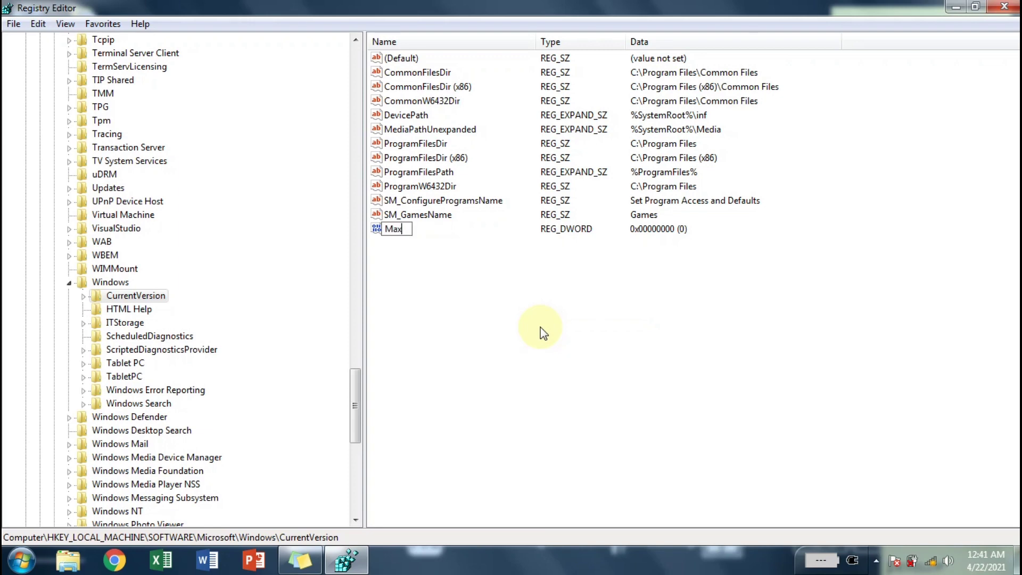
pyautogui.write('ConnectionPer')
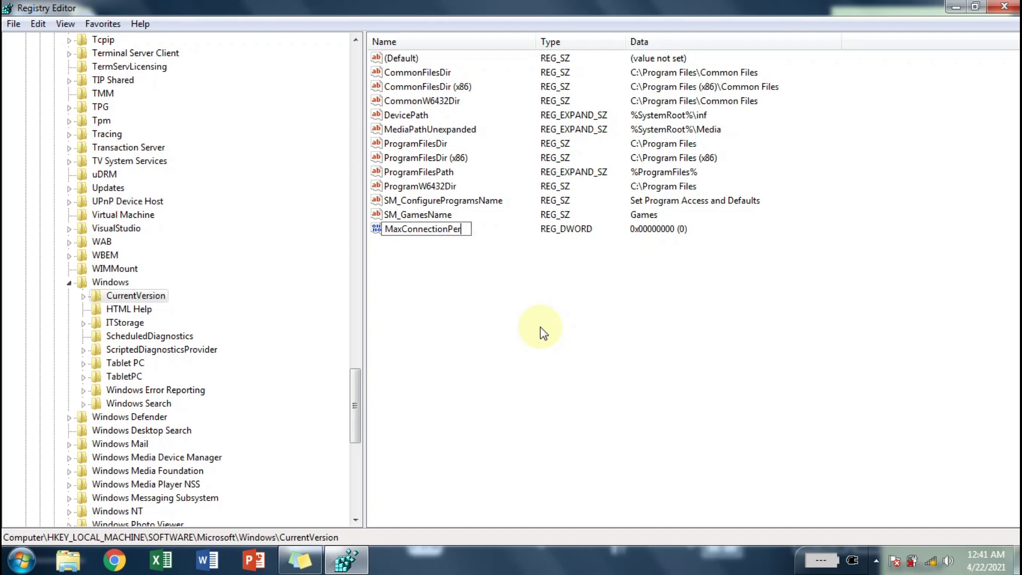
pyautogui.write('Server')
pyautogui.click(535, 284)
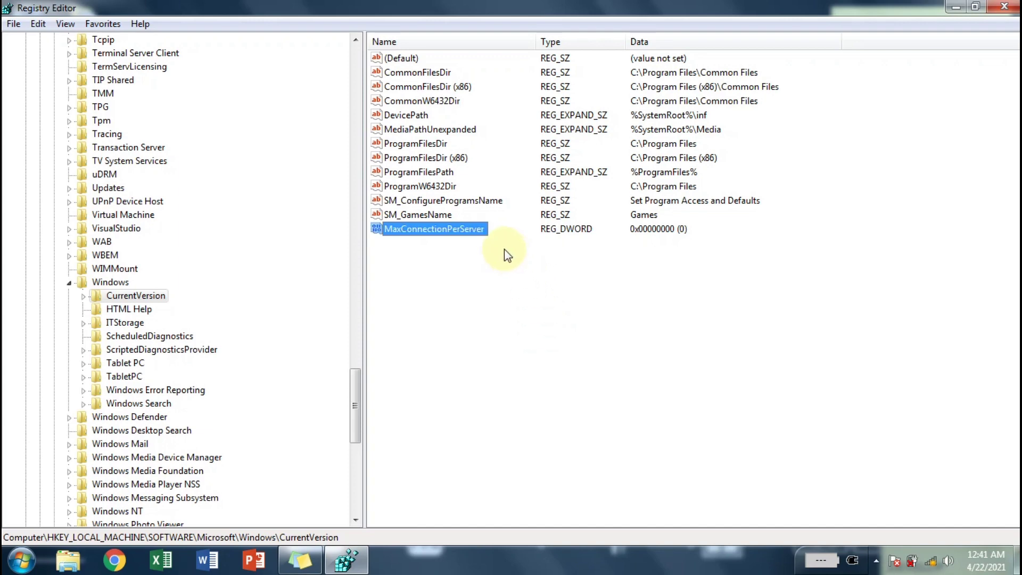
# Set the value data of MaxConnectionPerServer to 16 in hexadecimal base
pyautogui.rightClick(477, 229)
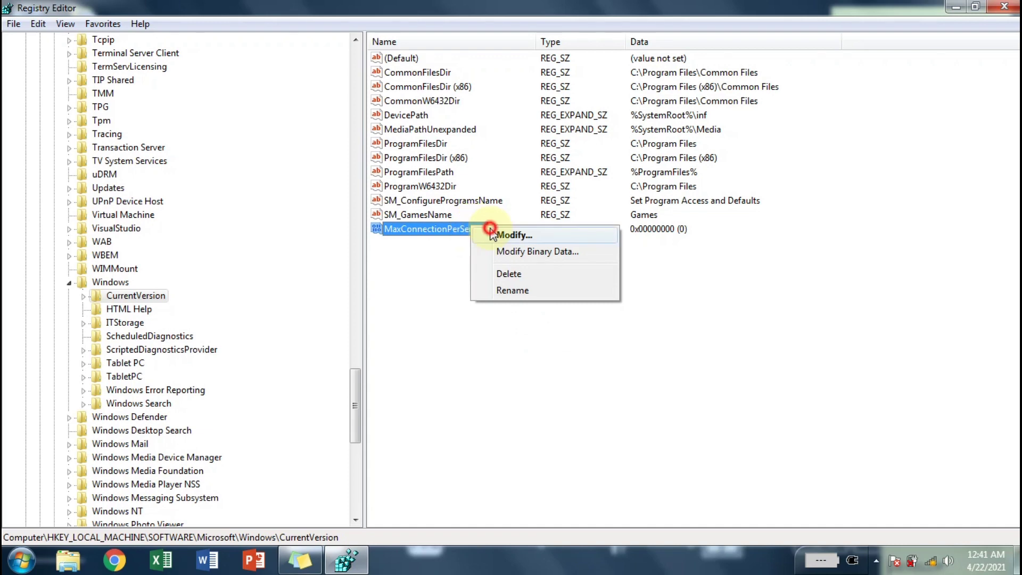
pyautogui.click(492, 233)
pyautogui.write('16')
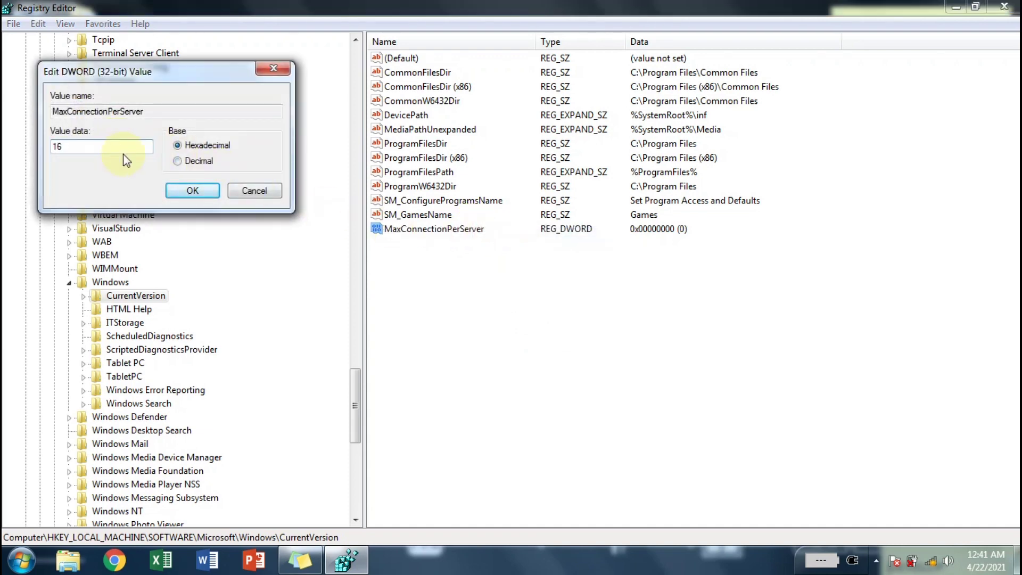
pyautogui.click(206, 193)
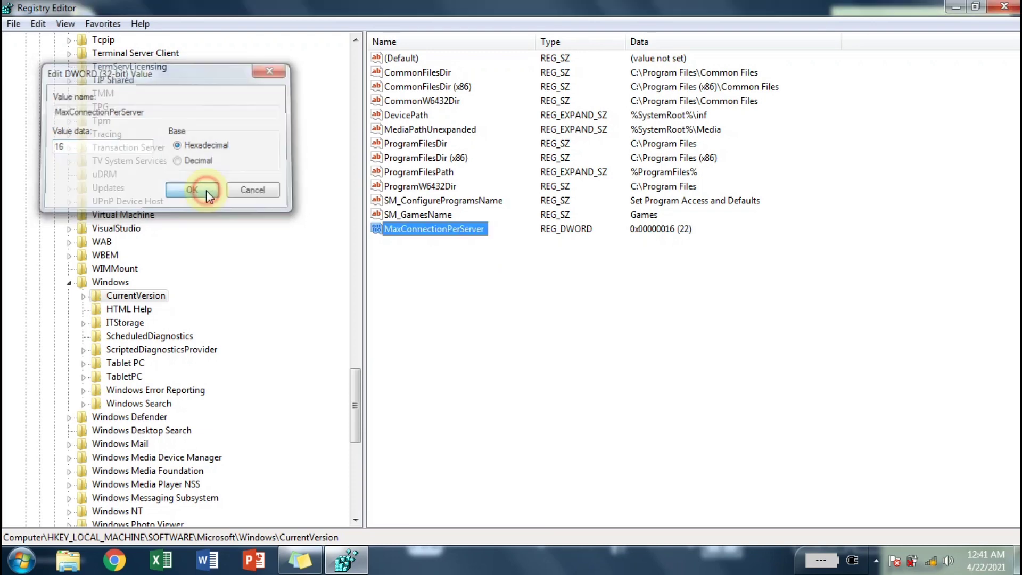
# Create a second DWORD (32-bit) value named MaxConnection1_0Server in the CurrentVersion key
pyautogui.rightClick(434, 257)
pyautogui.moveTo(458, 270)
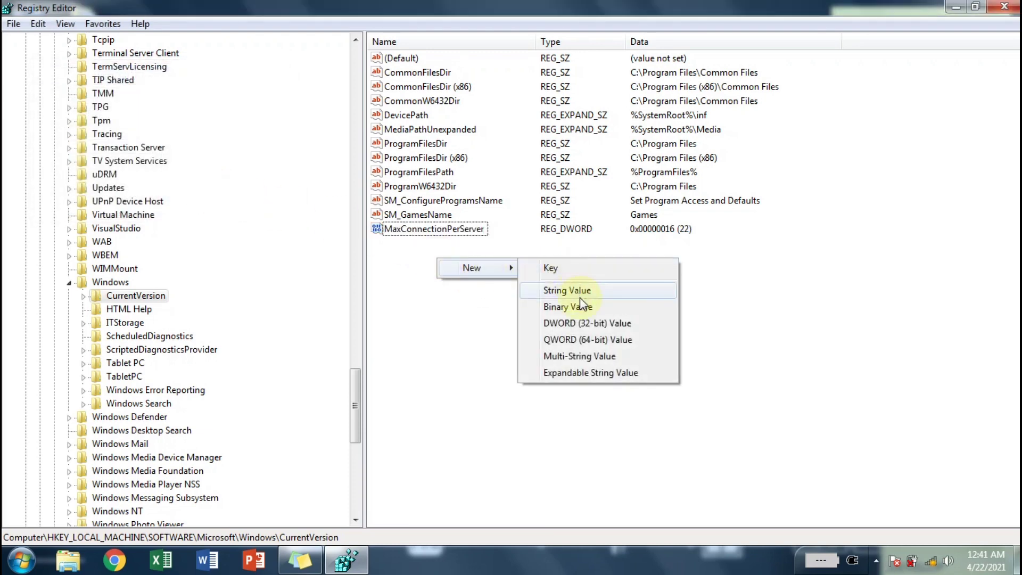
pyautogui.click(585, 323)
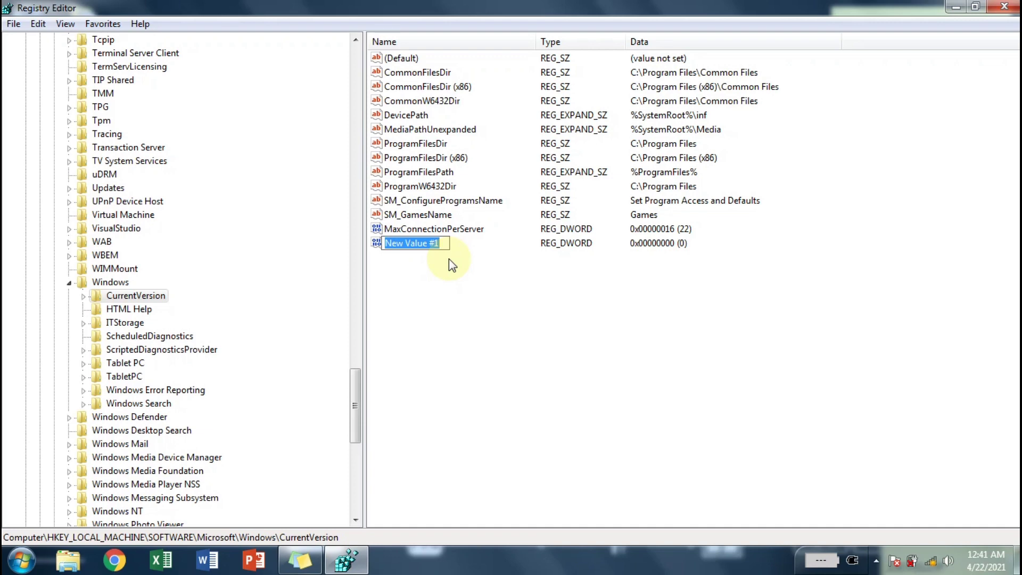
pyautogui.write('Max')
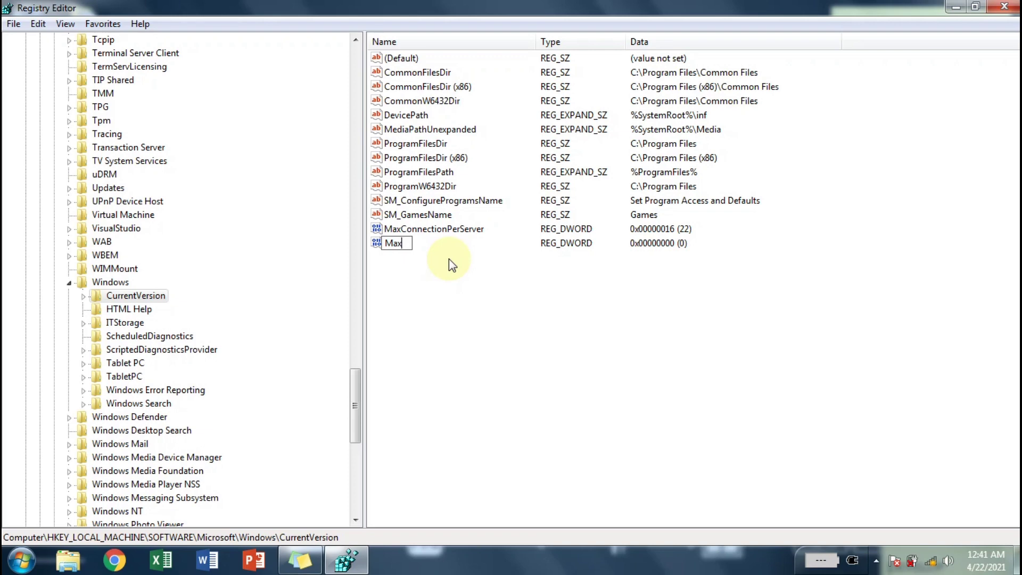
pyautogui.write('Connection1_0')
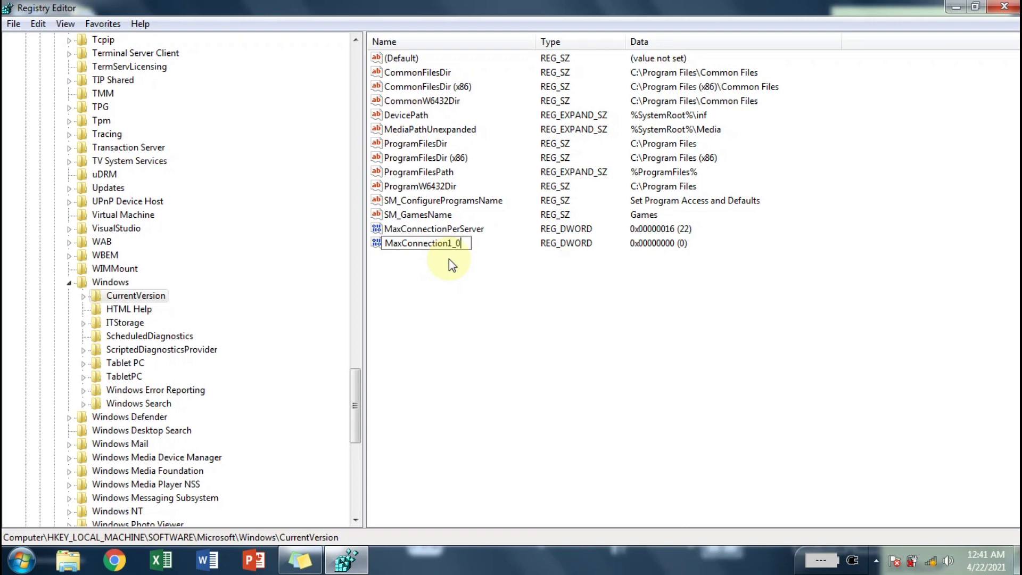
pyautogui.write('erver')
# Set the value data of MaxConnection1_0Server to 16 in hexadecimal base and close the Registry Editor
pyautogui.rightClick(449, 245)
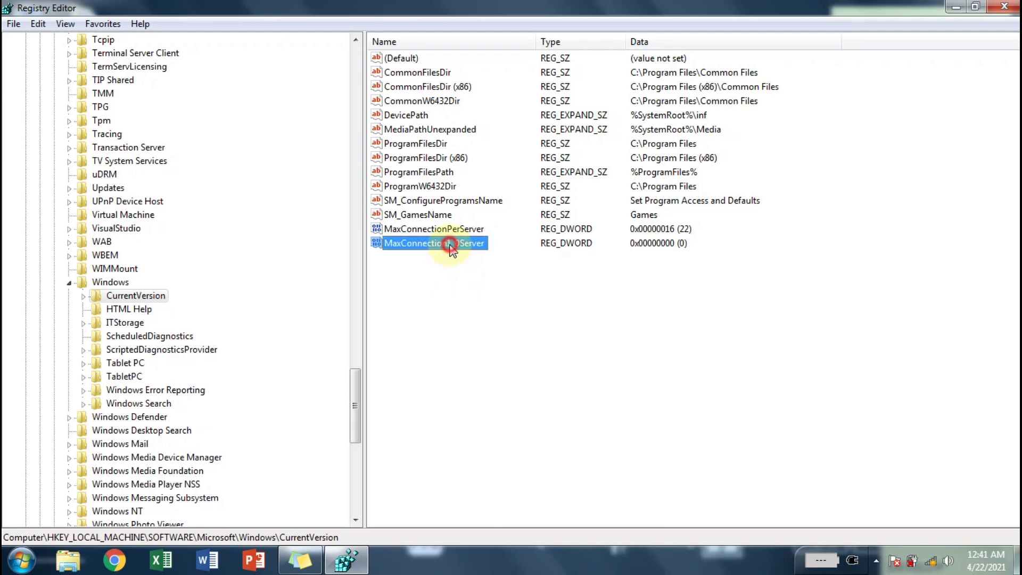
pyautogui.click(478, 254)
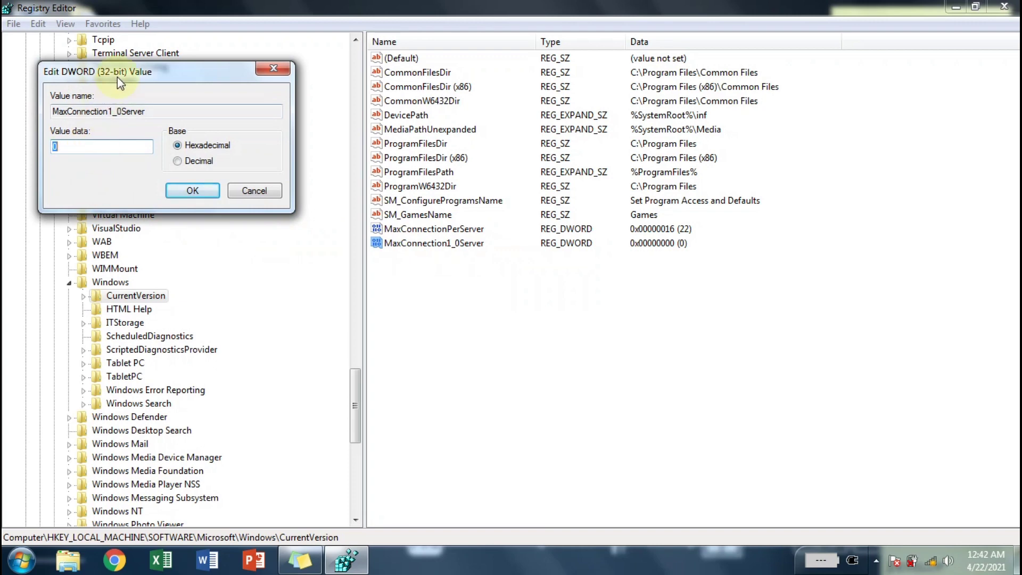
pyautogui.write('16')
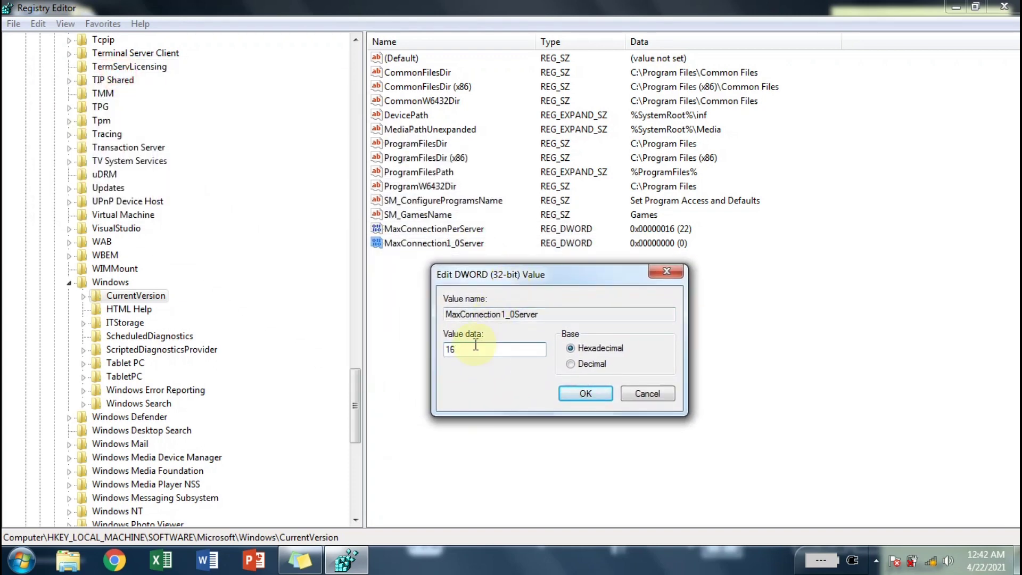
pyautogui.click(584, 394)
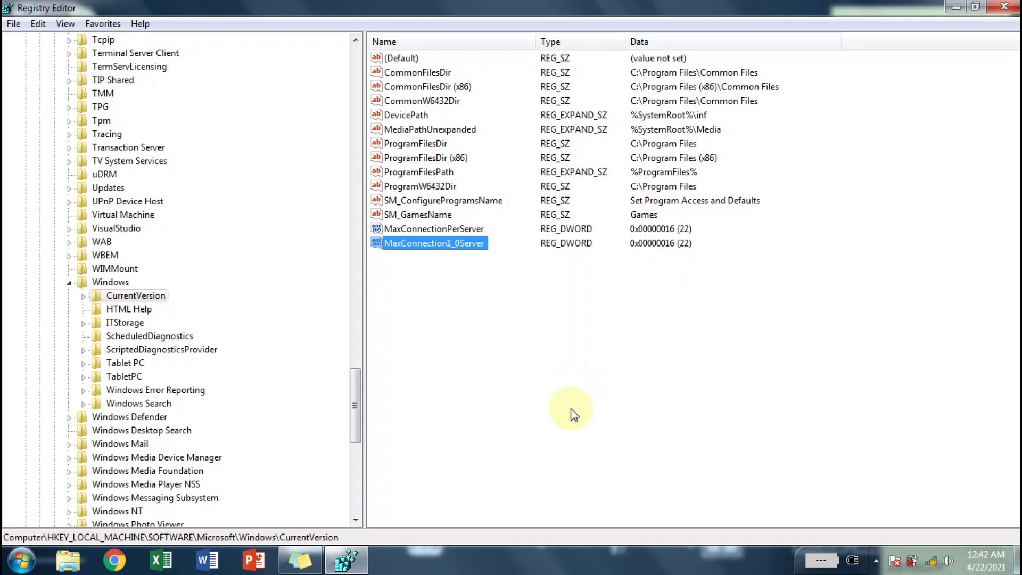
pyautogui.click(1005, 8)
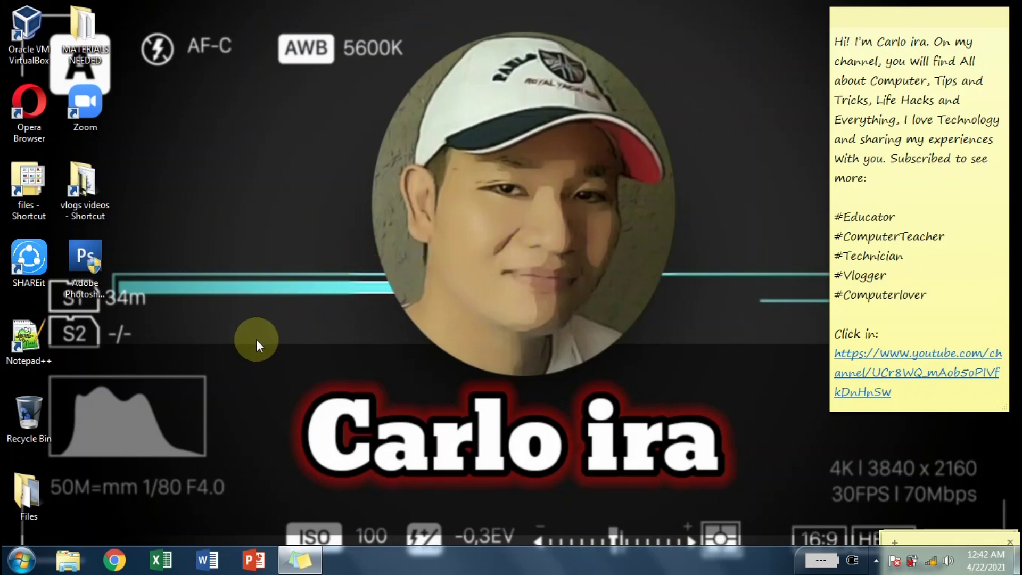
pyautogui.click(30, 554)
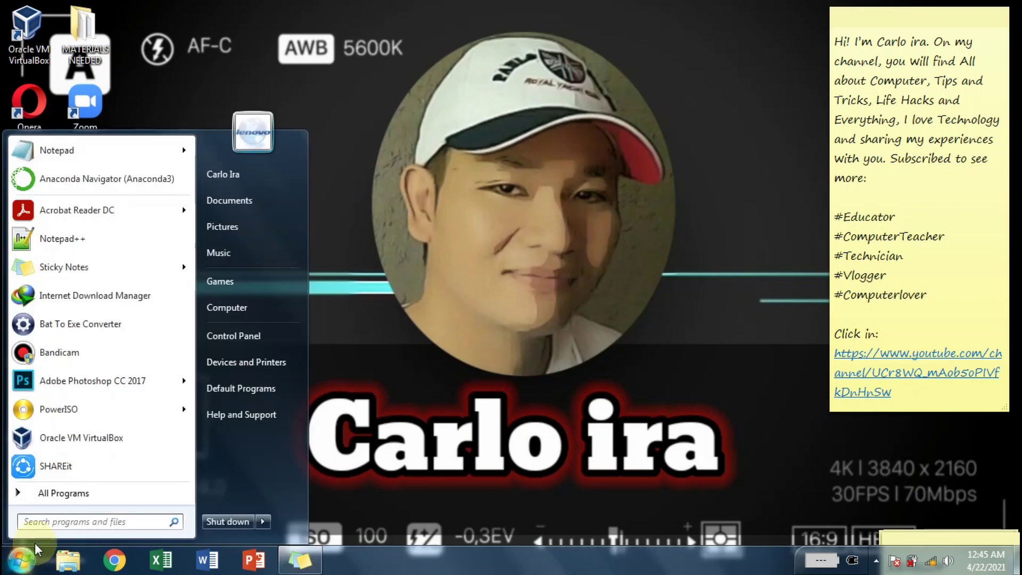
pyautogui.write('run')
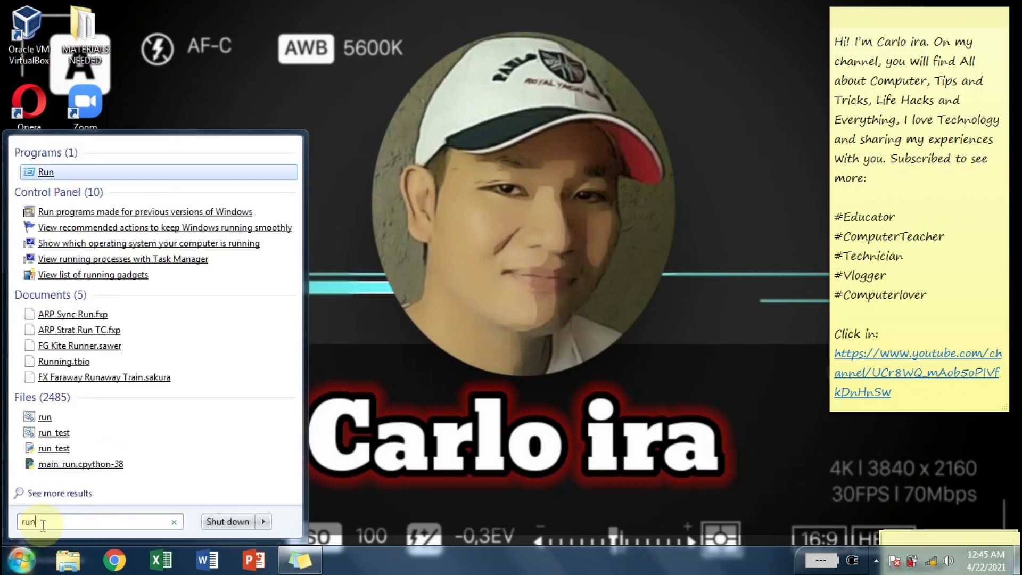
pyautogui.press('Return')
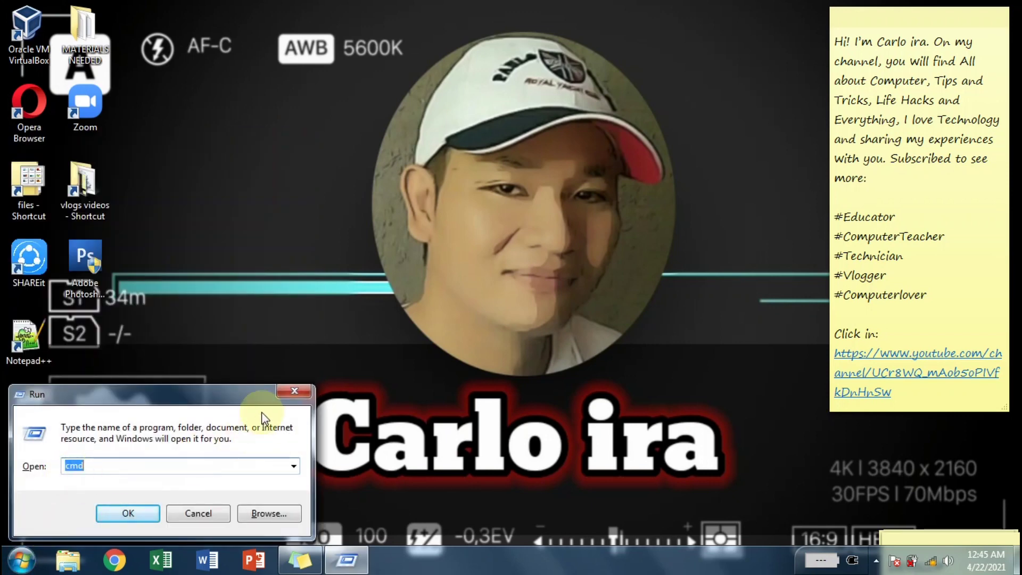
pyautogui.click(293, 393)
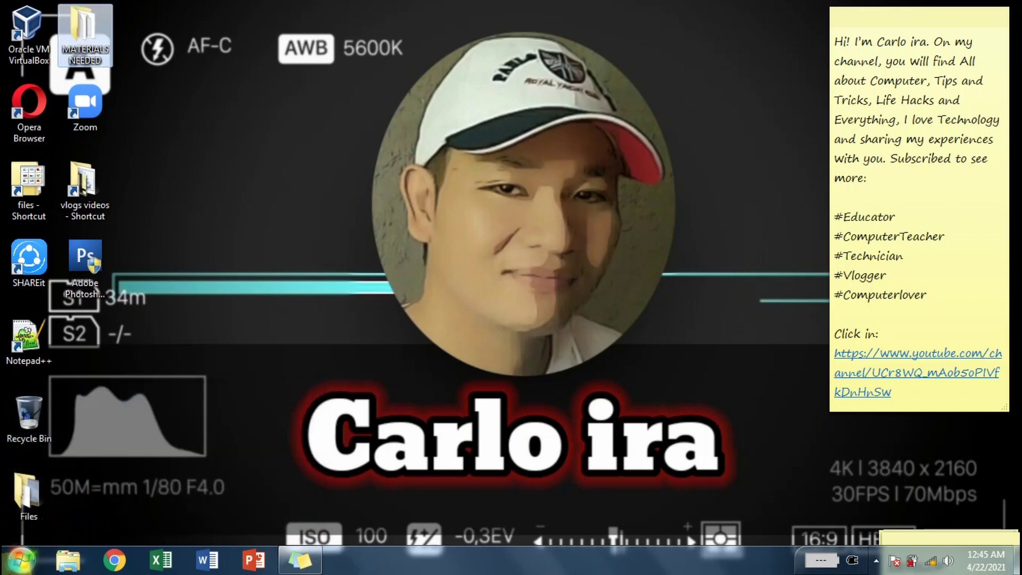
# Search for cmd and launch it as administrator, allowing it to make changes to the computer
pyautogui.click(21, 558)
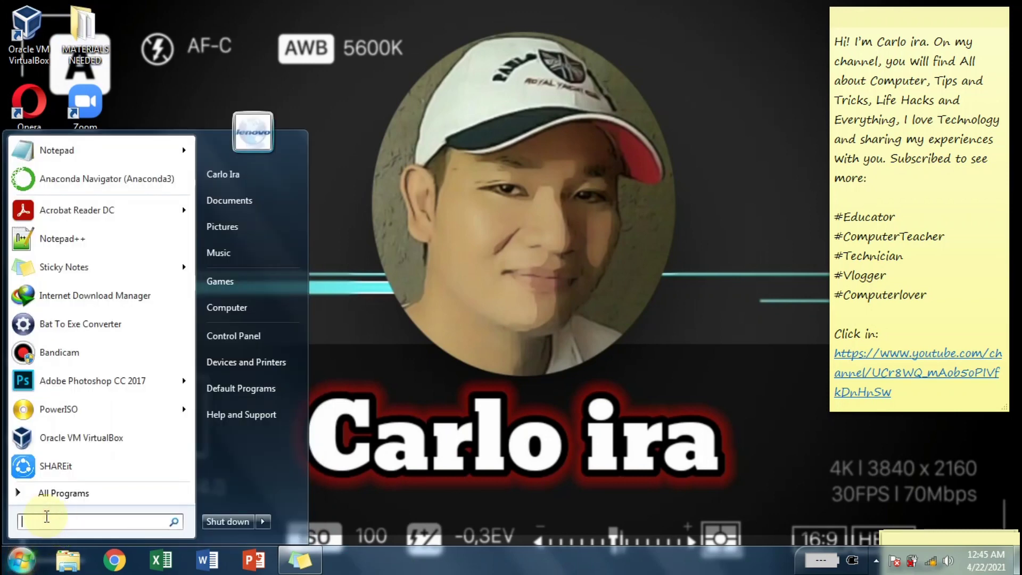
pyautogui.write('cmd')
pyautogui.rightClick(51, 174)
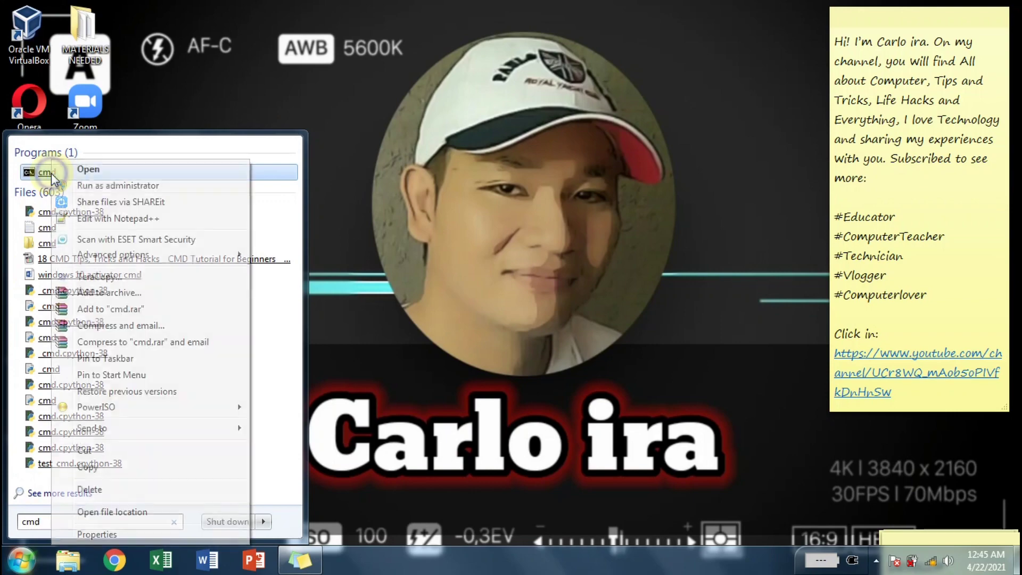
pyautogui.click(84, 186)
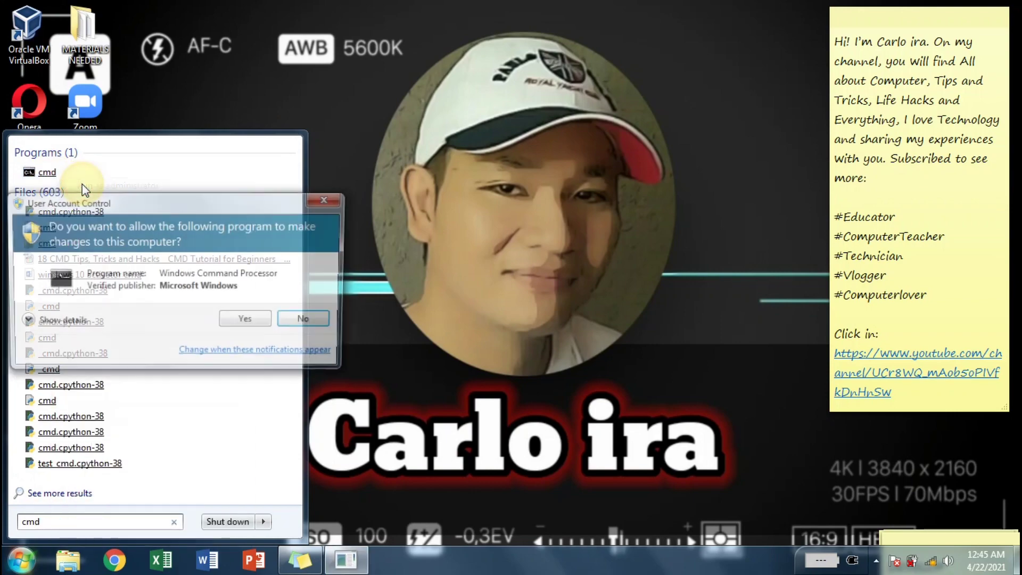
pyautogui.click(246, 323)
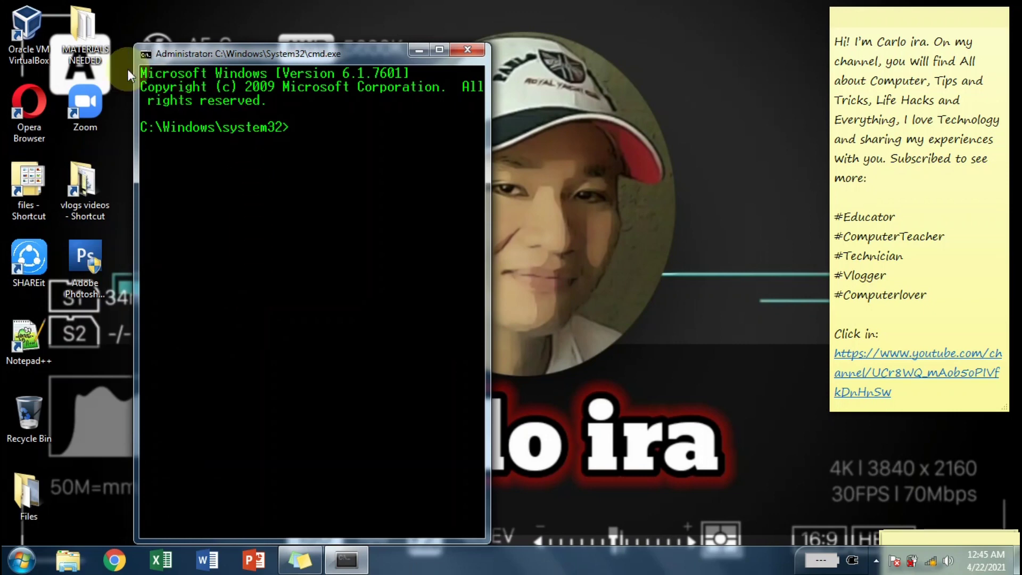
# Open the netsh interface text file from the MATERIALS NEEDED folder and copy its autotuning command
pyautogui.doubleClick(82, 37)
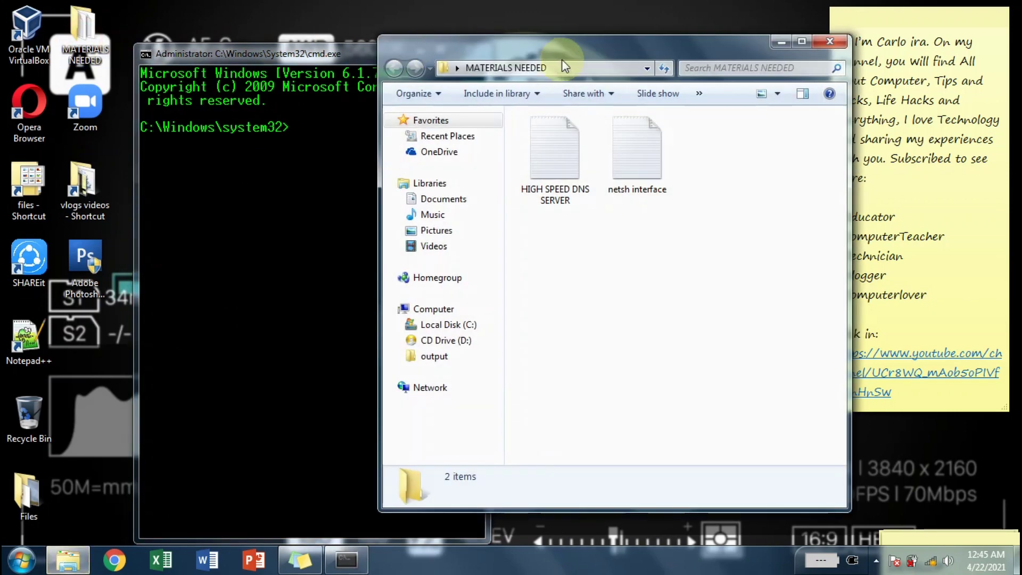
pyautogui.moveTo(602, 60); pyautogui.dragTo(732, 71)
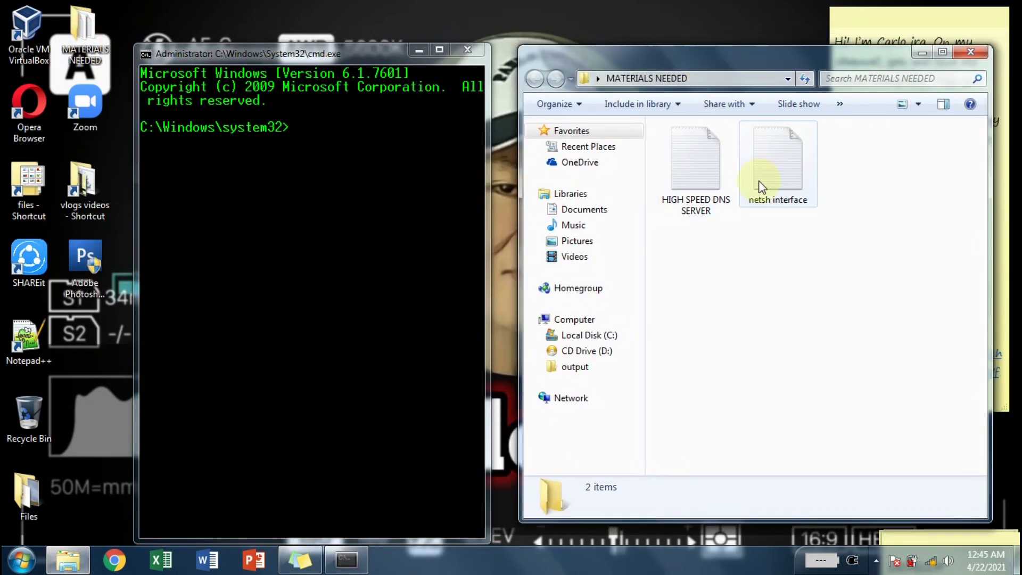
pyautogui.click(766, 194)
pyautogui.doubleClick(766, 193)
pyautogui.moveTo(713, 212); pyautogui.dragTo(198, 229)
pyautogui.rightClick(238, 213)
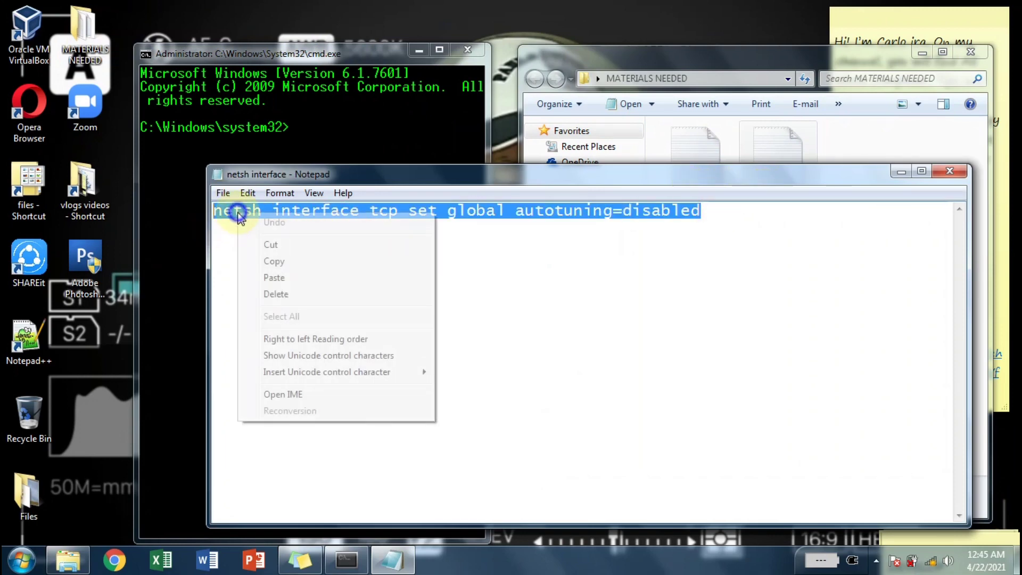
pyautogui.click(274, 261)
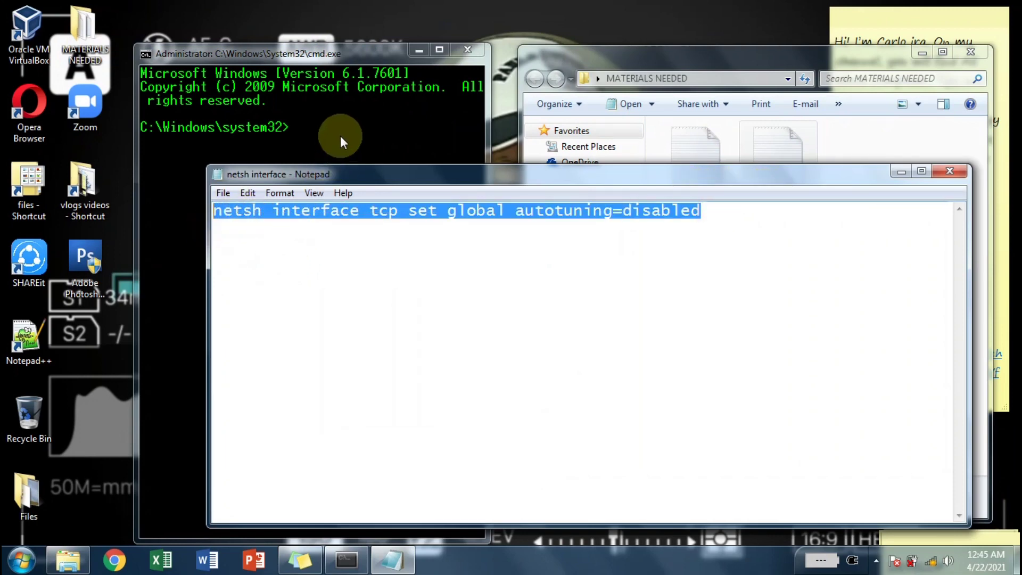
# Run "netsh interface tcp set global autotuning=disabled" in the Command Prompt, and close the Command Prompt, text file and folder windows
pyautogui.click(342, 135)
pyautogui.rightClick(343, 126)
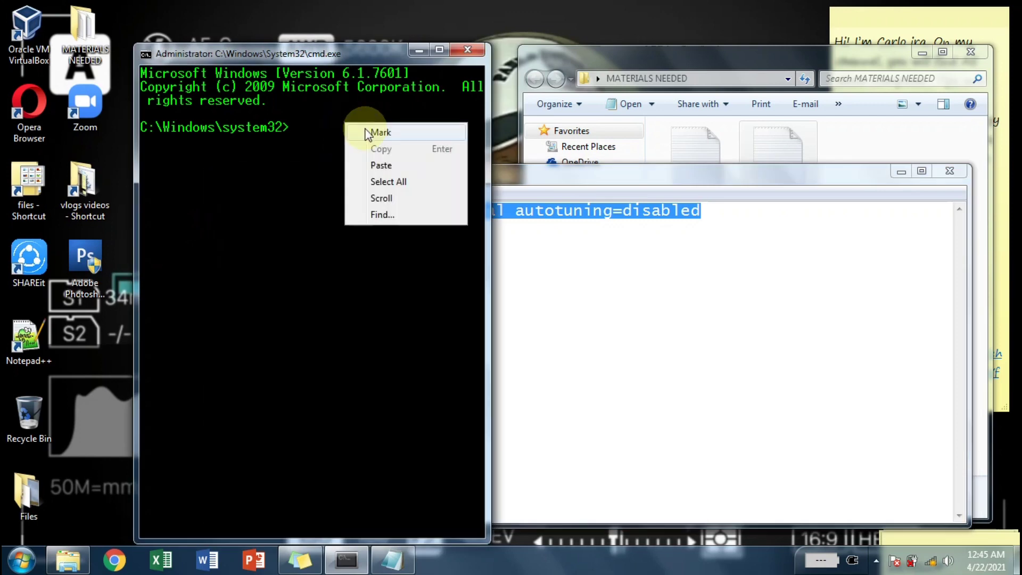
pyautogui.click(387, 165)
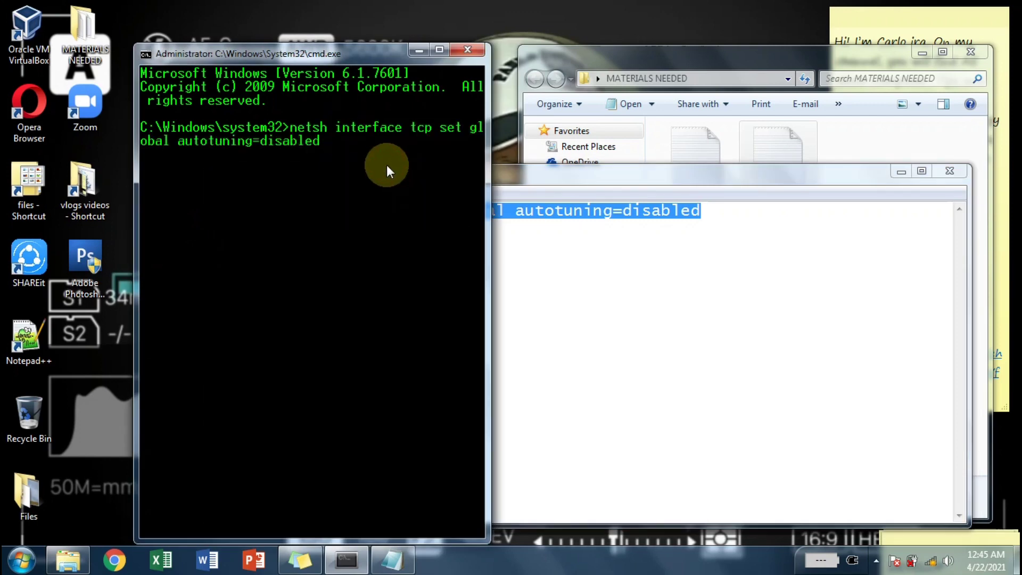
pyautogui.press('Return')
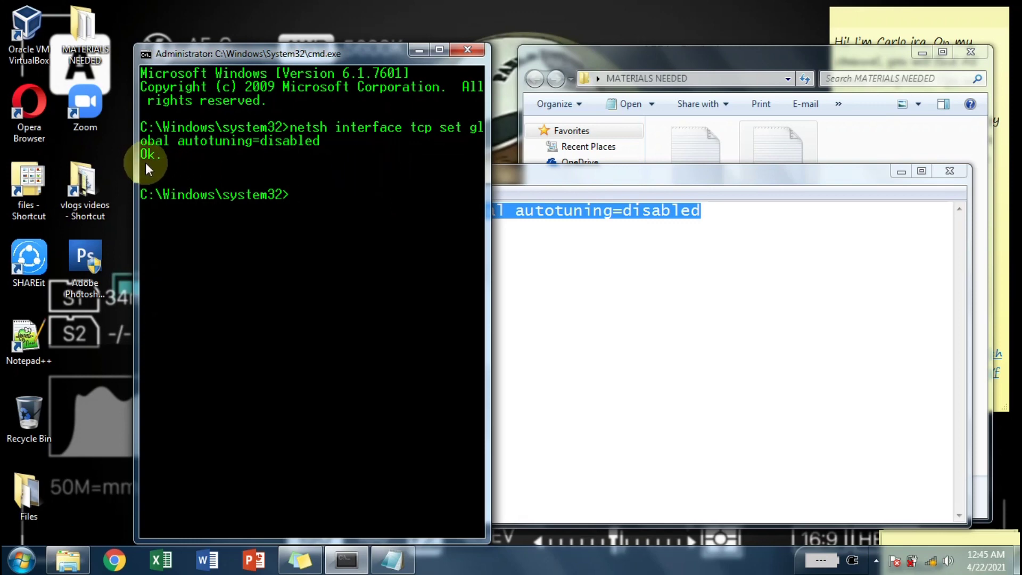
pyautogui.click(467, 50)
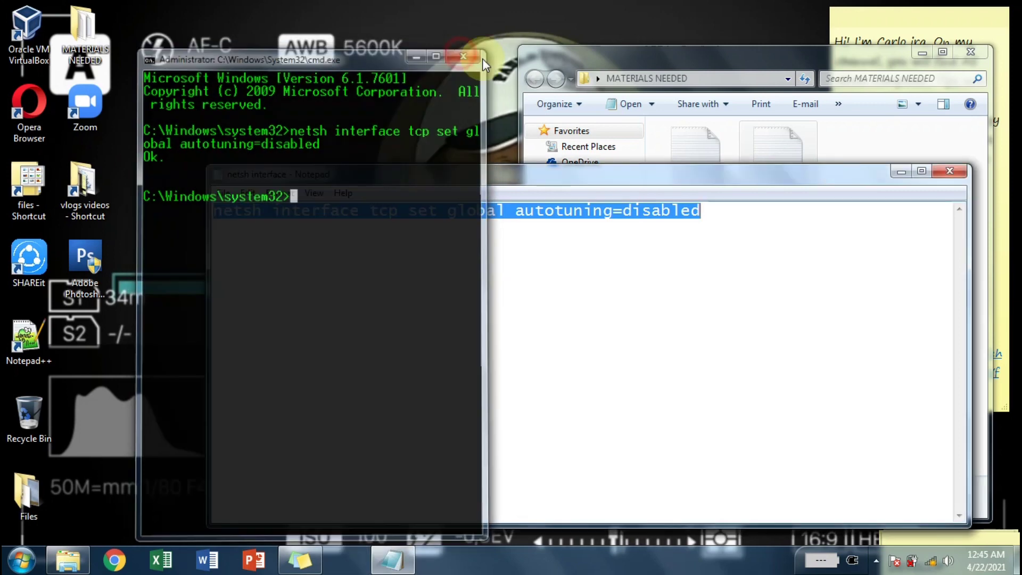
pyautogui.click(949, 170)
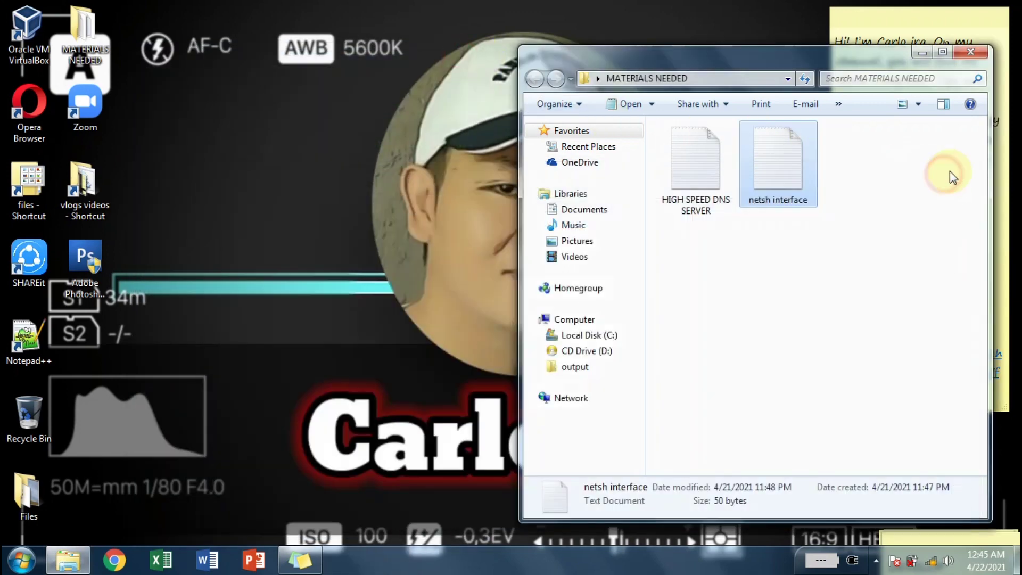
pyautogui.click(971, 56)
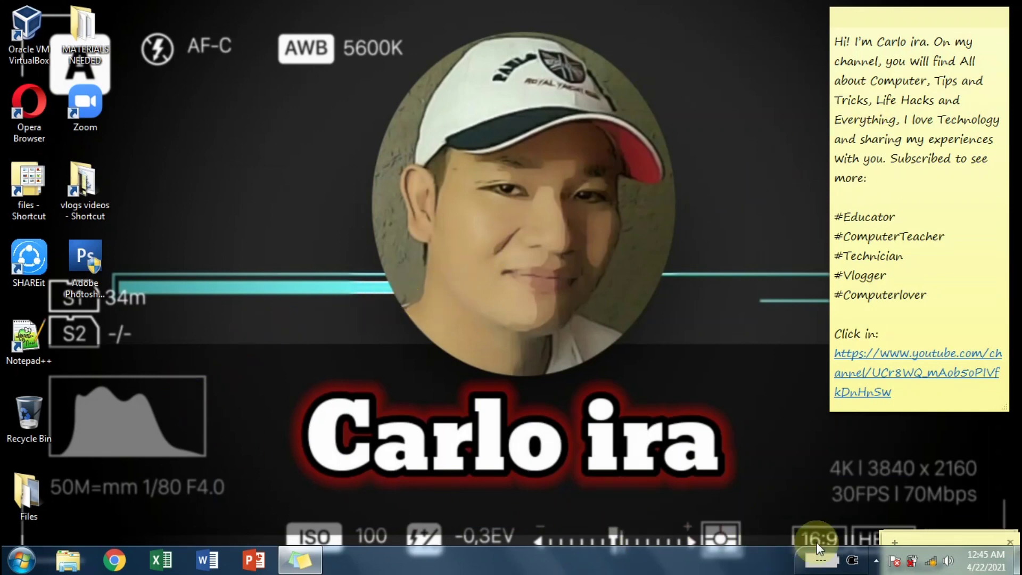
# Open the Local Area Connection properties through the adapter settings of the Network and Sharing Center
pyautogui.rightClick(930, 563)
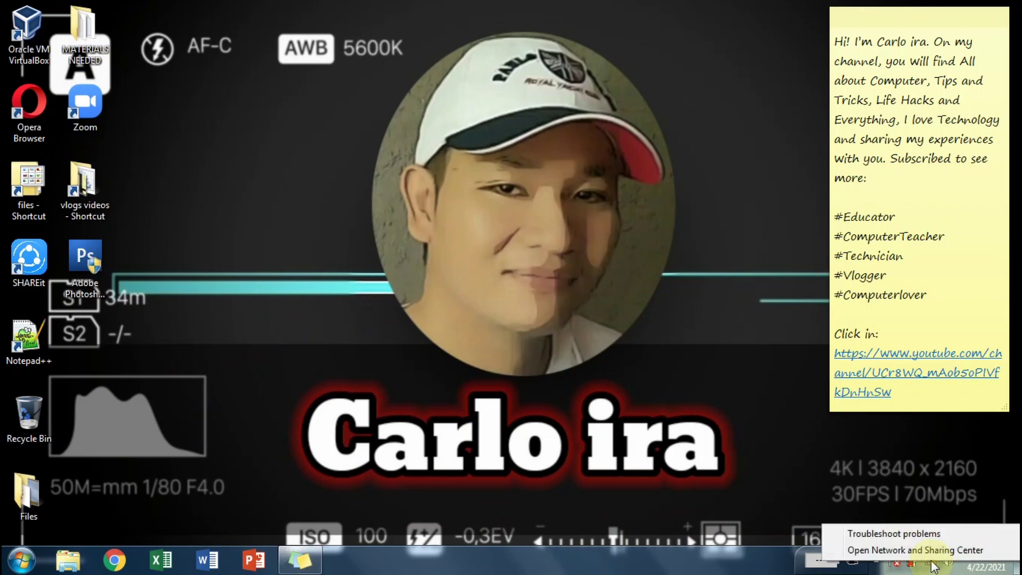
pyautogui.click(933, 552)
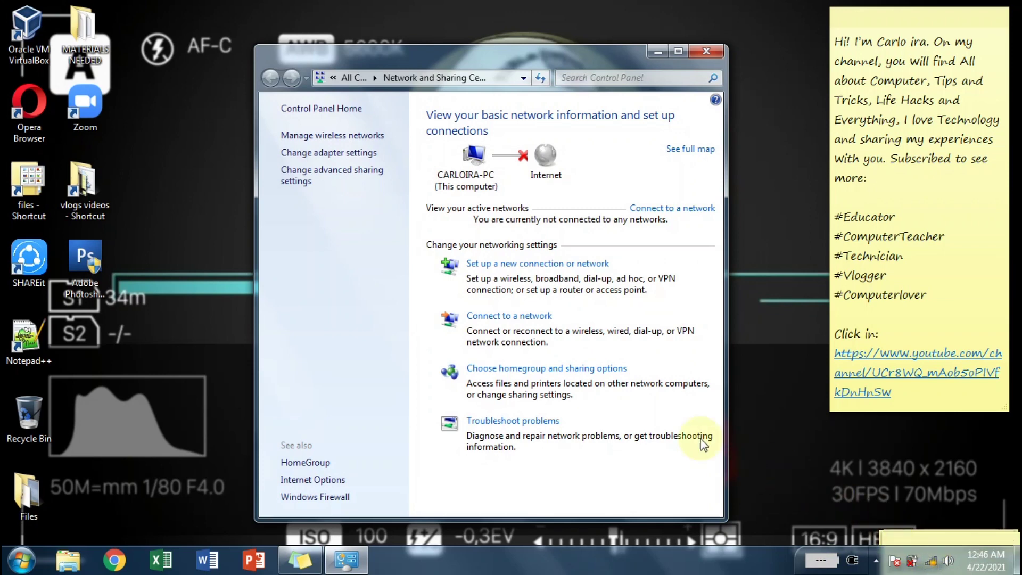
pyautogui.click(341, 153)
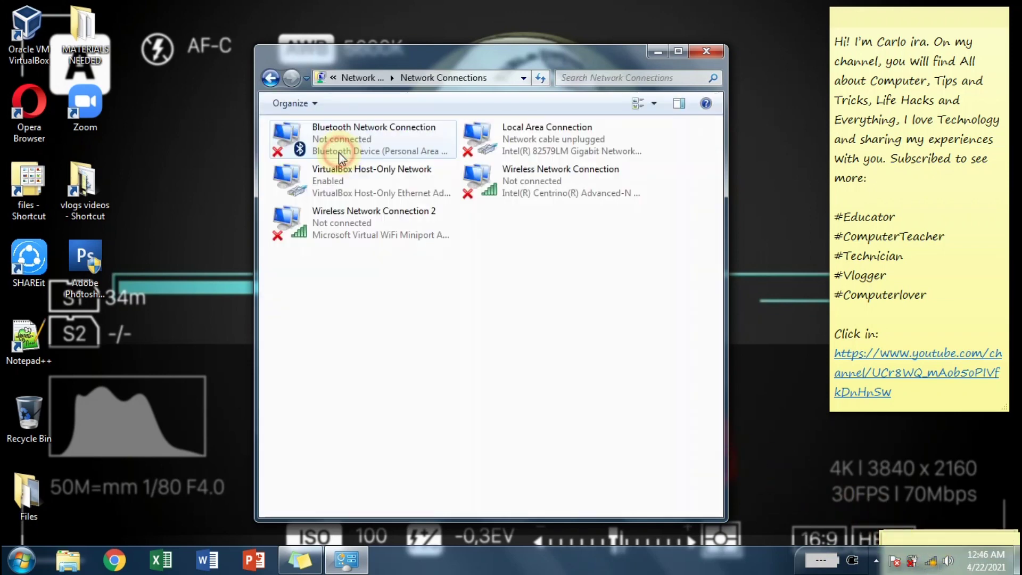
pyautogui.click(524, 154)
pyautogui.rightClick(522, 151)
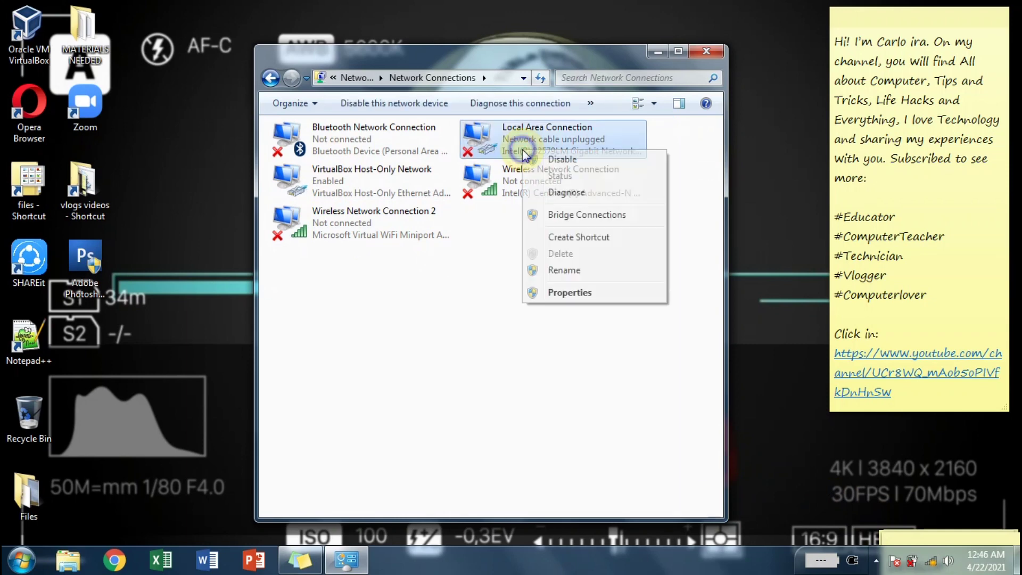
pyautogui.click(569, 292)
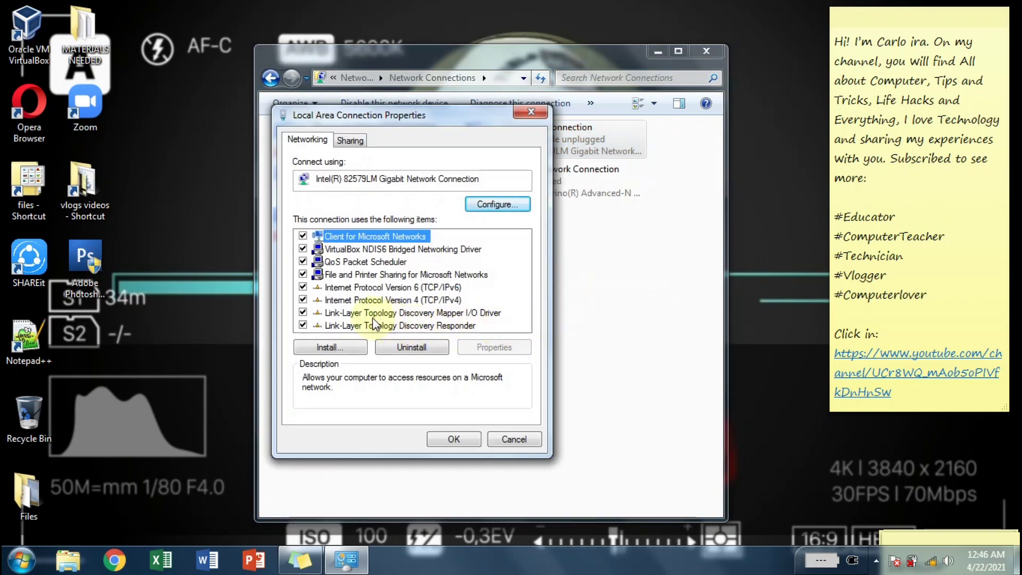
# Disable Internet Protocol Version 6 (TCP/IPv6) and set Internet Protocol Version 4 (TCP/IPv4) to use manually specified DNS server addresses
pyautogui.click(303, 287)
pyautogui.click(345, 300)
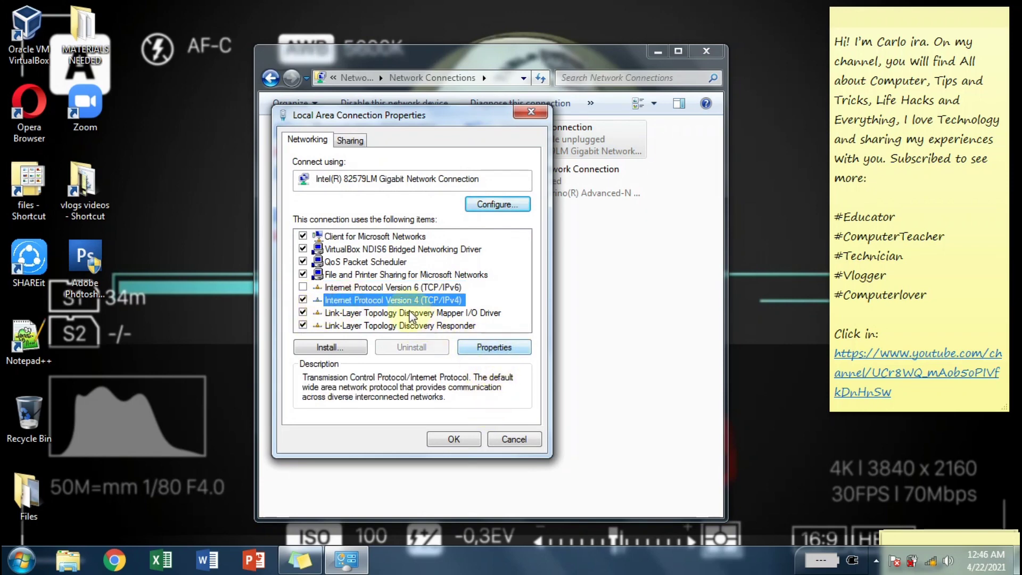
pyautogui.click(491, 347)
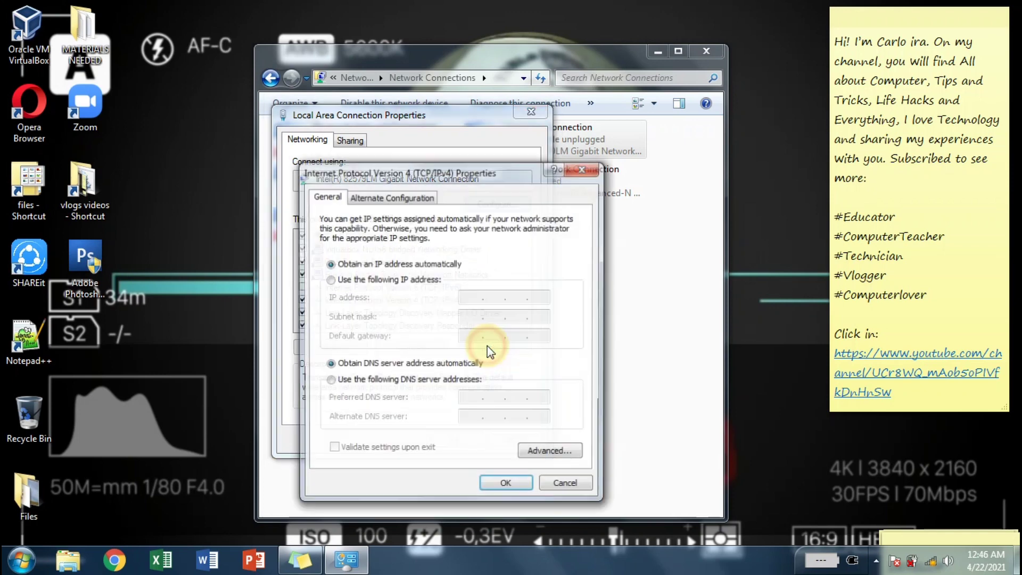
pyautogui.click(330, 381)
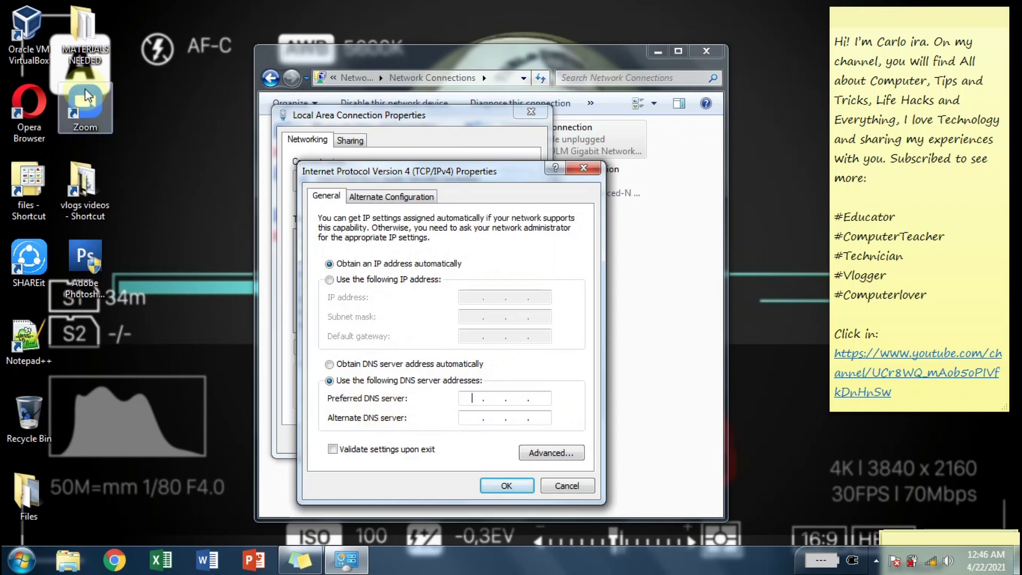
# Open the HIGH SPEED DNS SERVER text file from the MATERIALS NEEDED folder and arrange it beside the IPv4 properties dialog
pyautogui.doubleClick(85, 38)
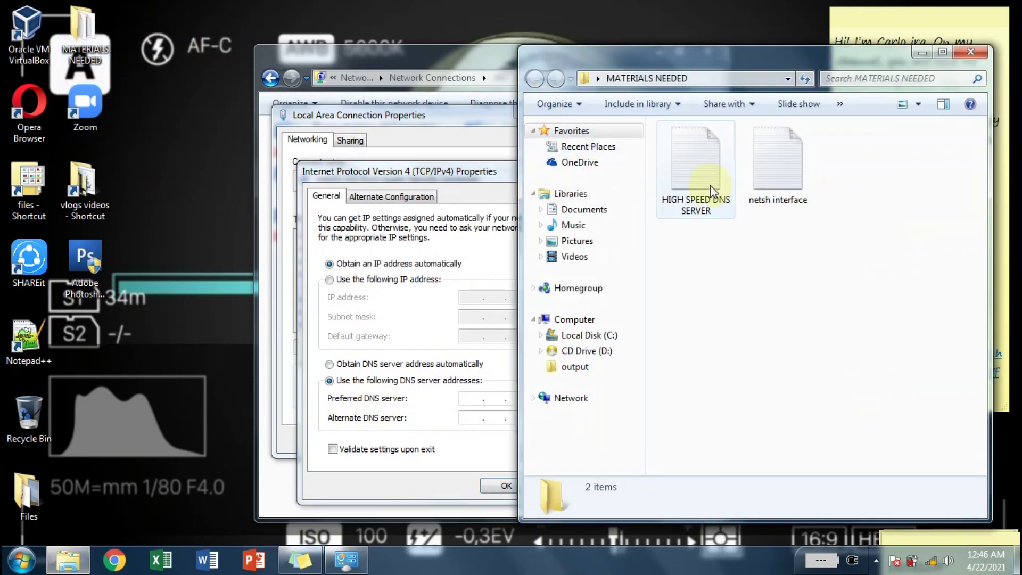
pyautogui.doubleClick(711, 185)
pyautogui.moveTo(527, 171); pyautogui.dragTo(913, 147)
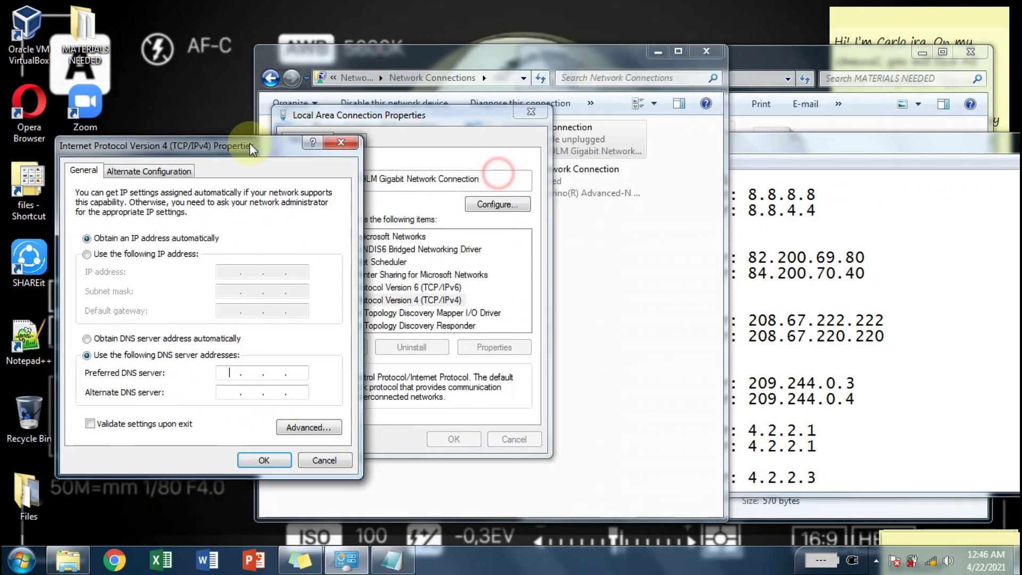